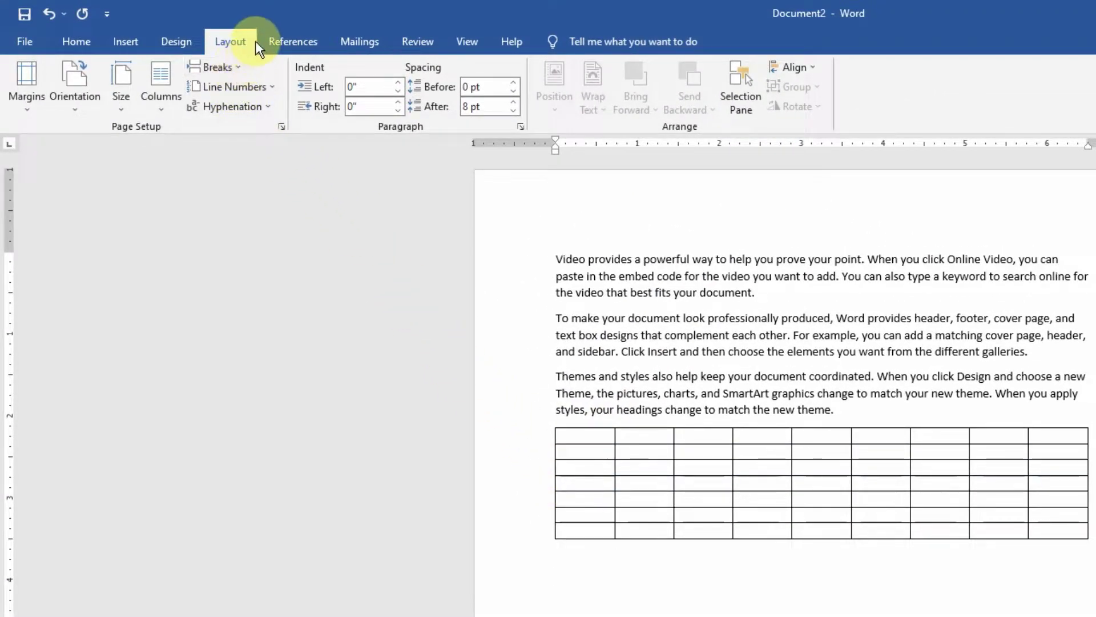
# Insert a page break before the 'To make your document' paragraph, pushing it onto page two
pyautogui.click(239, 72)
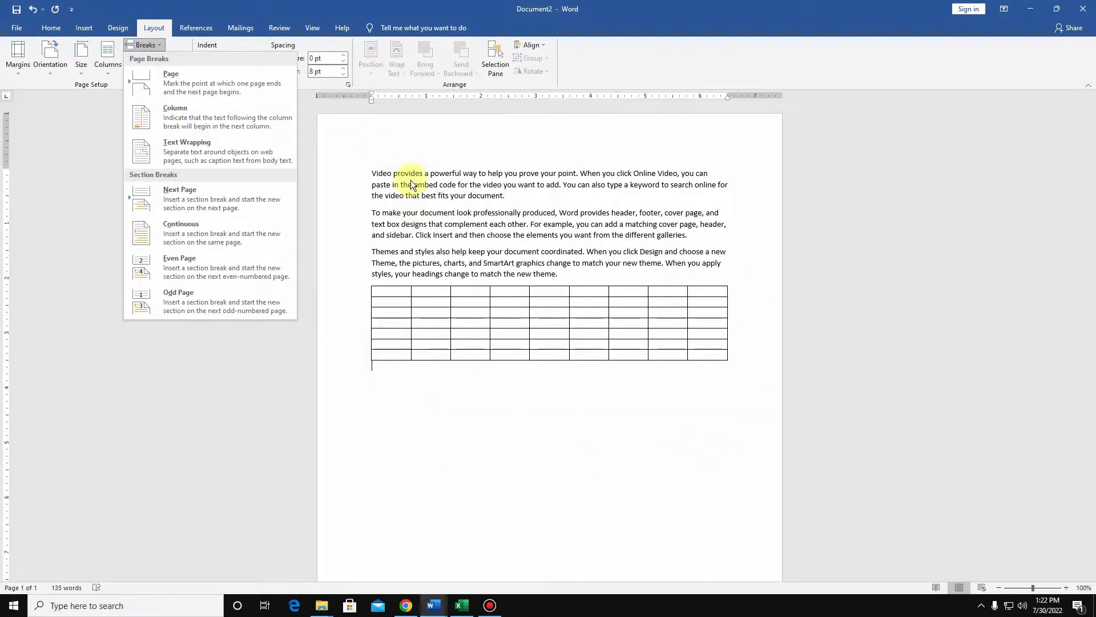
pyautogui.click(411, 184)
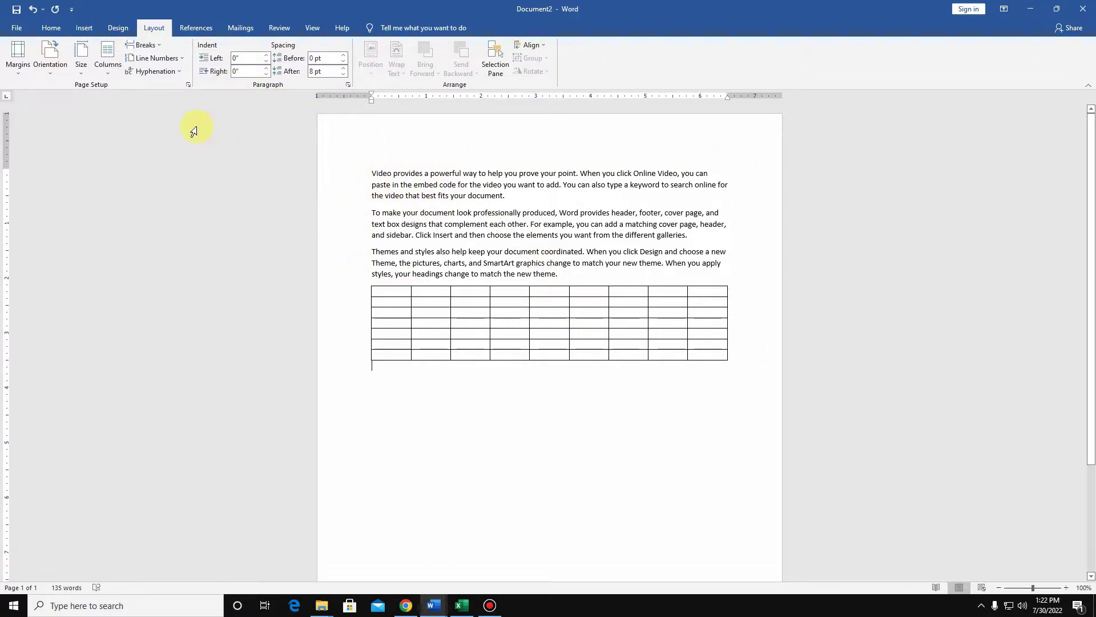
pyautogui.click(146, 46)
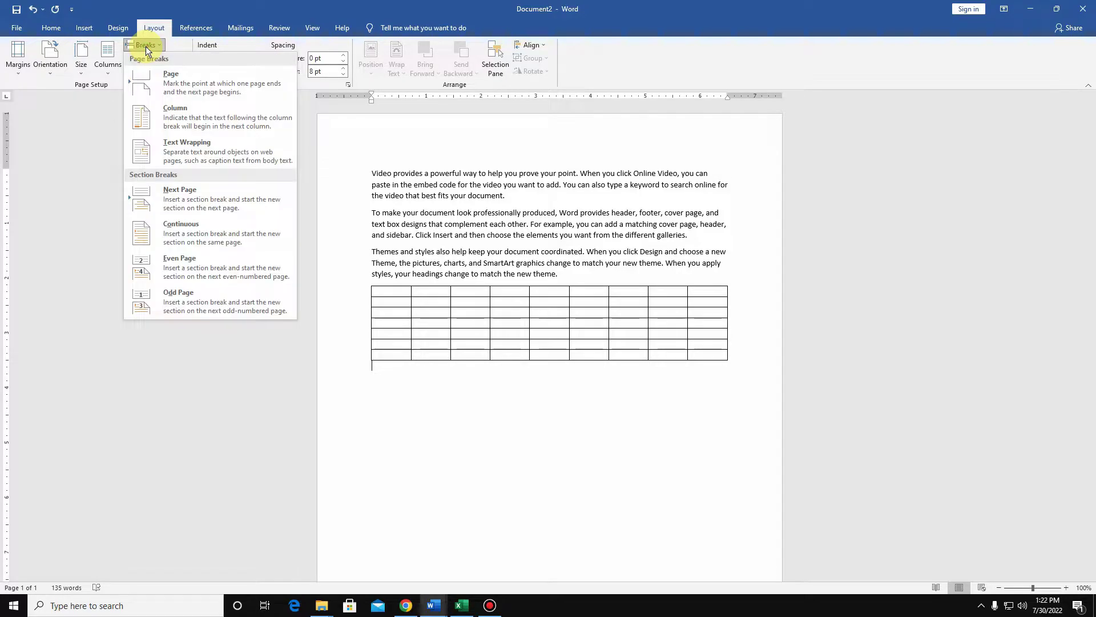
pyautogui.click(371, 216)
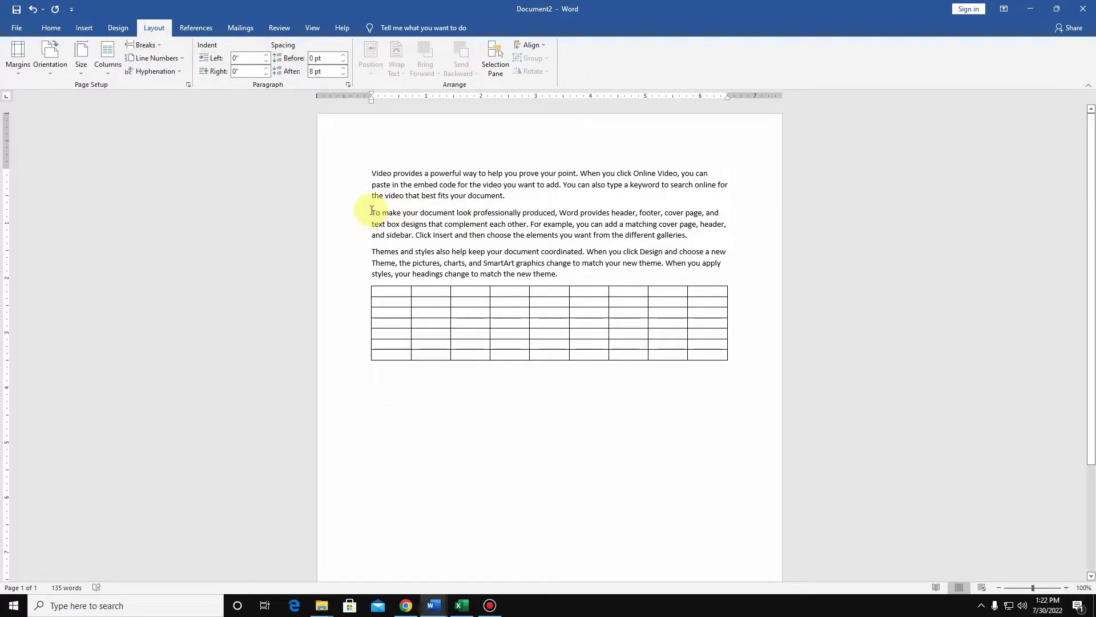
pyautogui.click(146, 45)
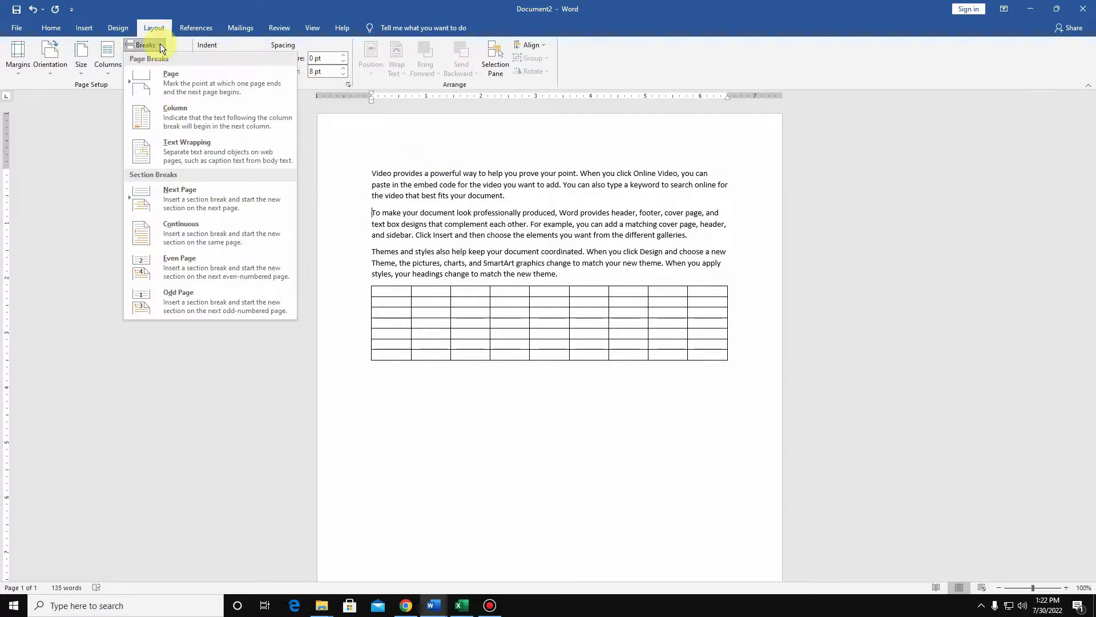
pyautogui.click(183, 81)
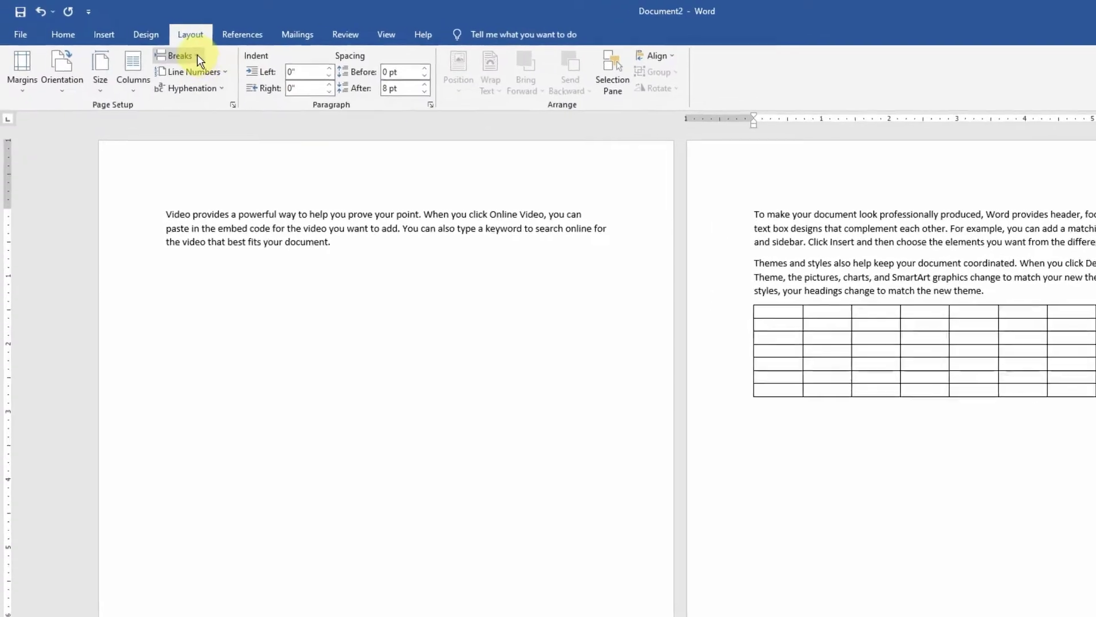
pyautogui.click(197, 56)
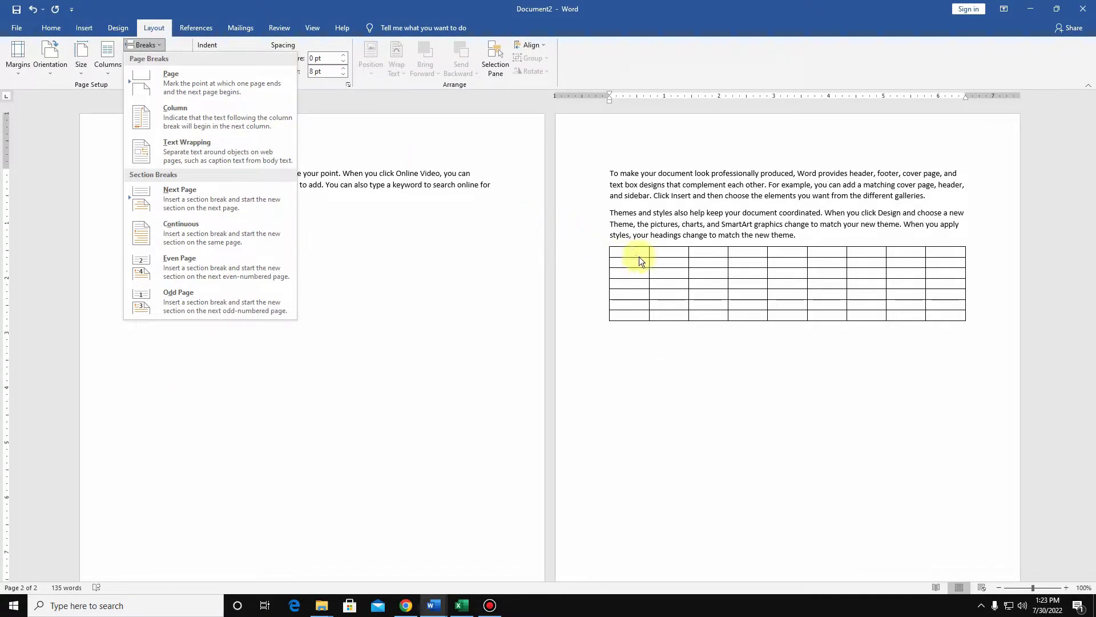
# Insert a column break at the table's fourth row, splitting it into three-row and four-row tables
pyautogui.click(638, 258)
pyautogui.moveTo(641, 283)
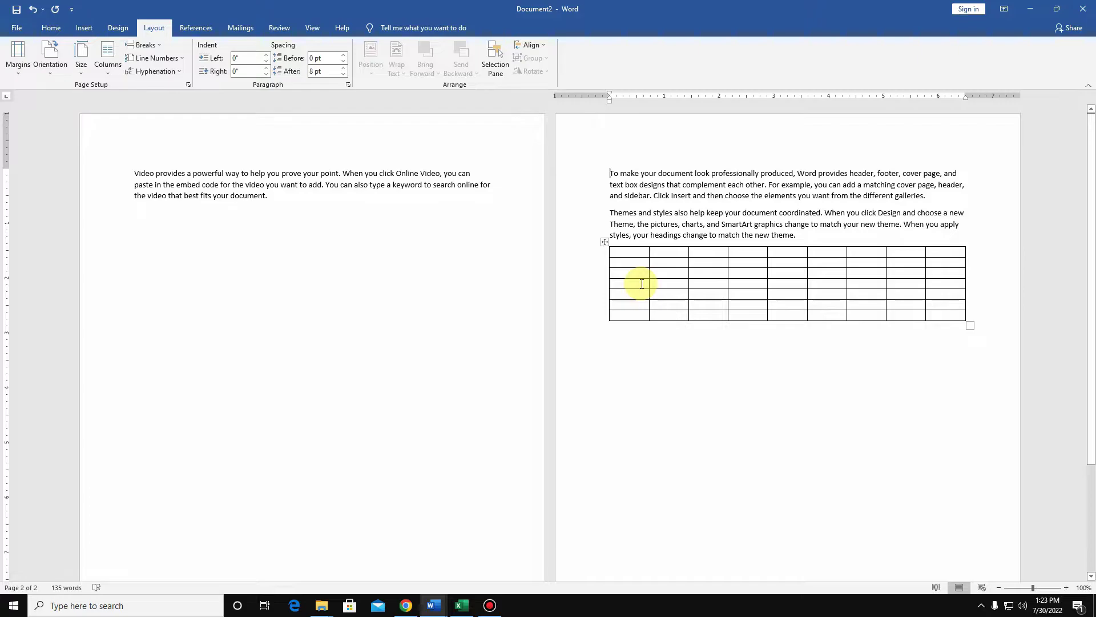
pyautogui.click(642, 284)
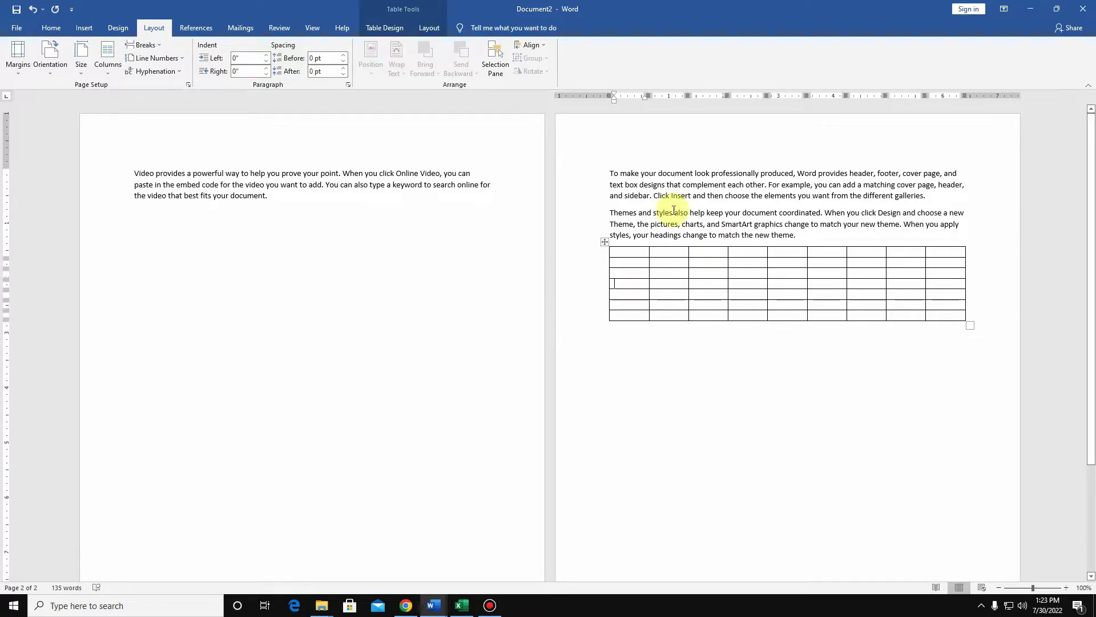
pyautogui.click(146, 46)
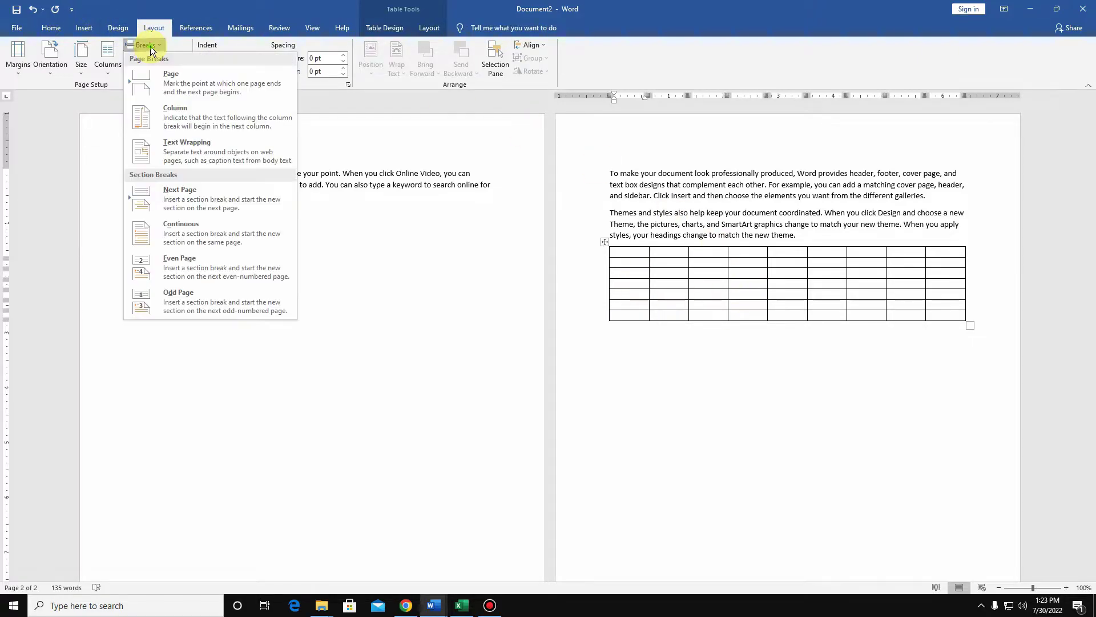
pyautogui.click(170, 119)
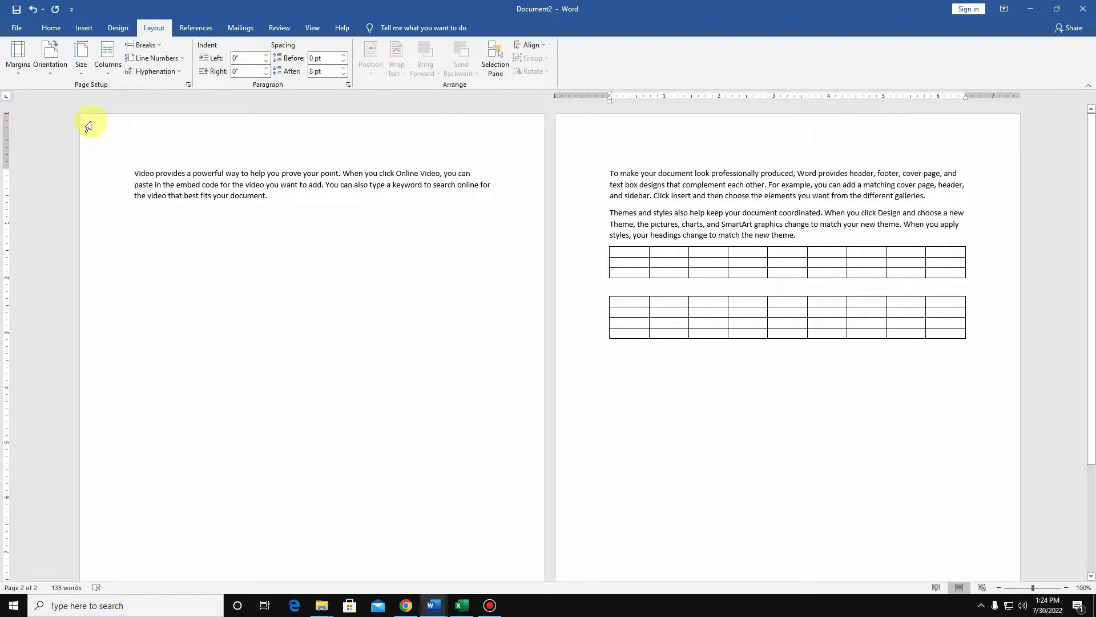
# Narrow the upper three-row table so it is slimmer than the four-row table below
pyautogui.click(146, 44)
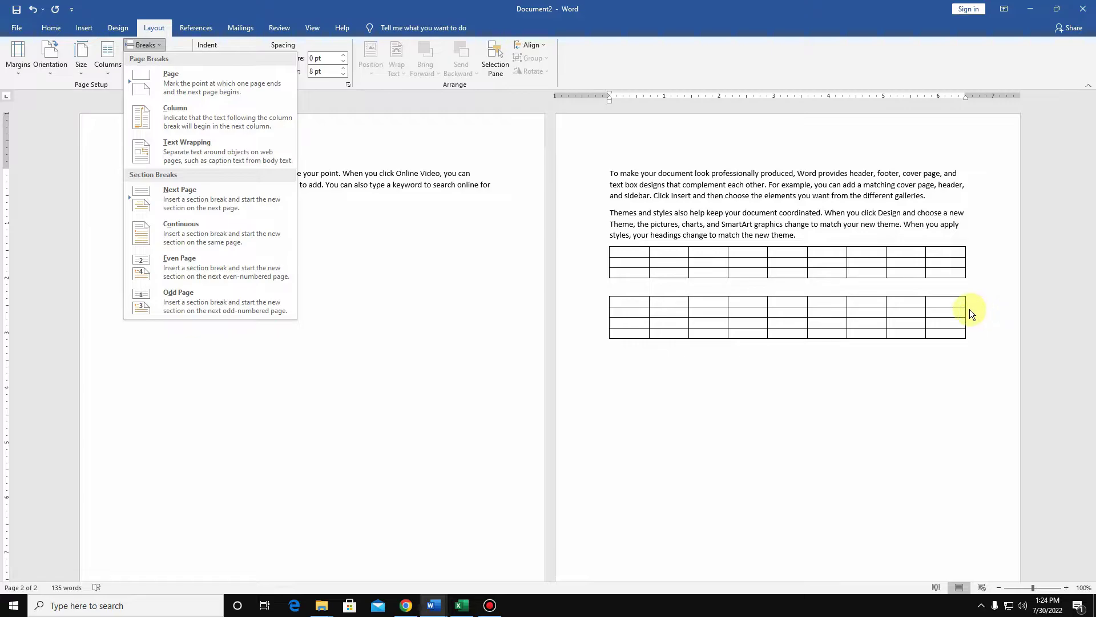
pyautogui.click(340, 275)
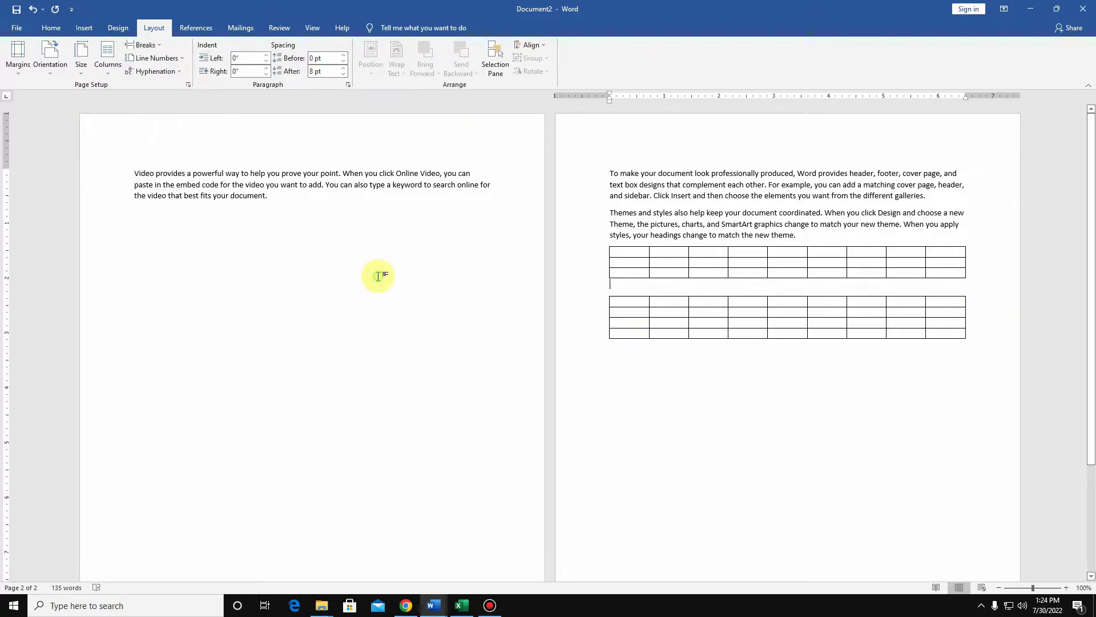
pyautogui.click(976, 310)
pyautogui.moveTo(948, 253); pyautogui.dragTo(936, 275)
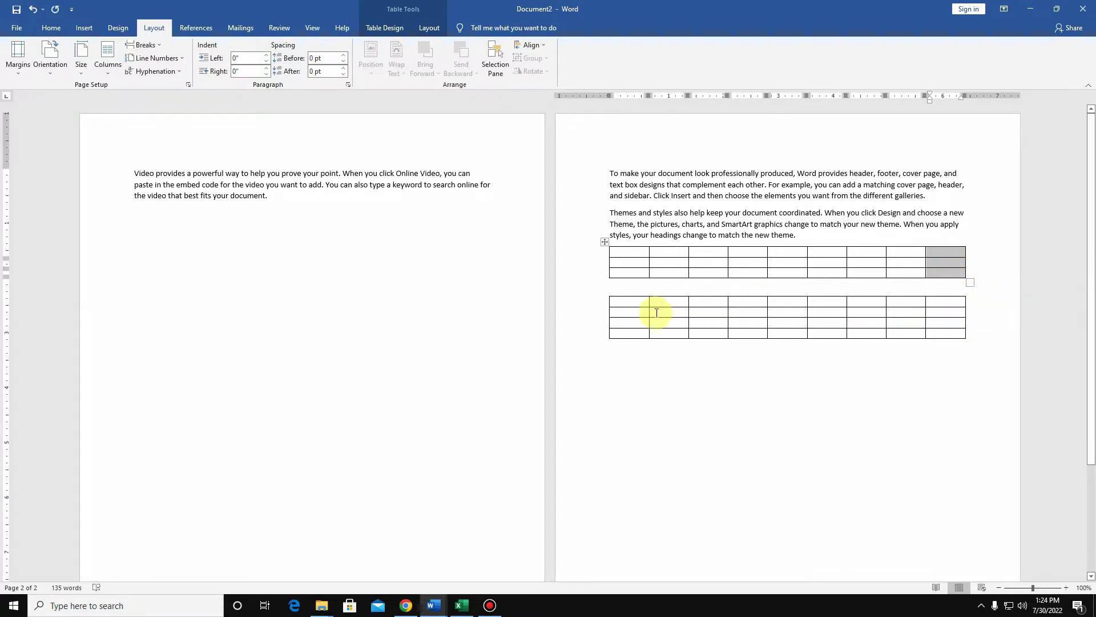
pyautogui.click(604, 242)
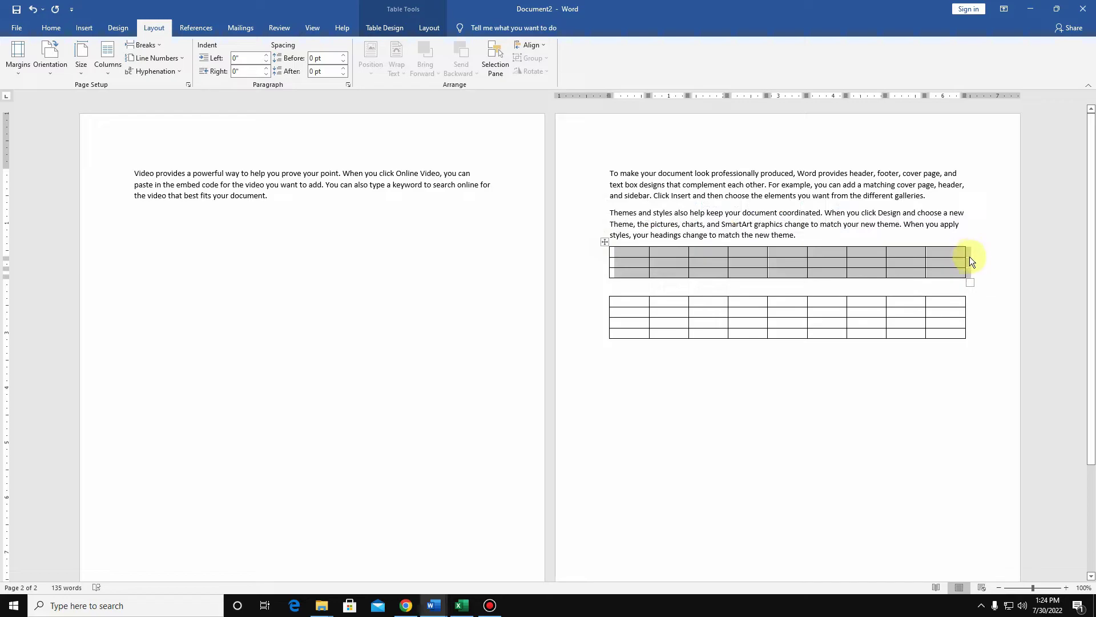
pyautogui.moveTo(968, 281); pyautogui.dragTo(854, 281)
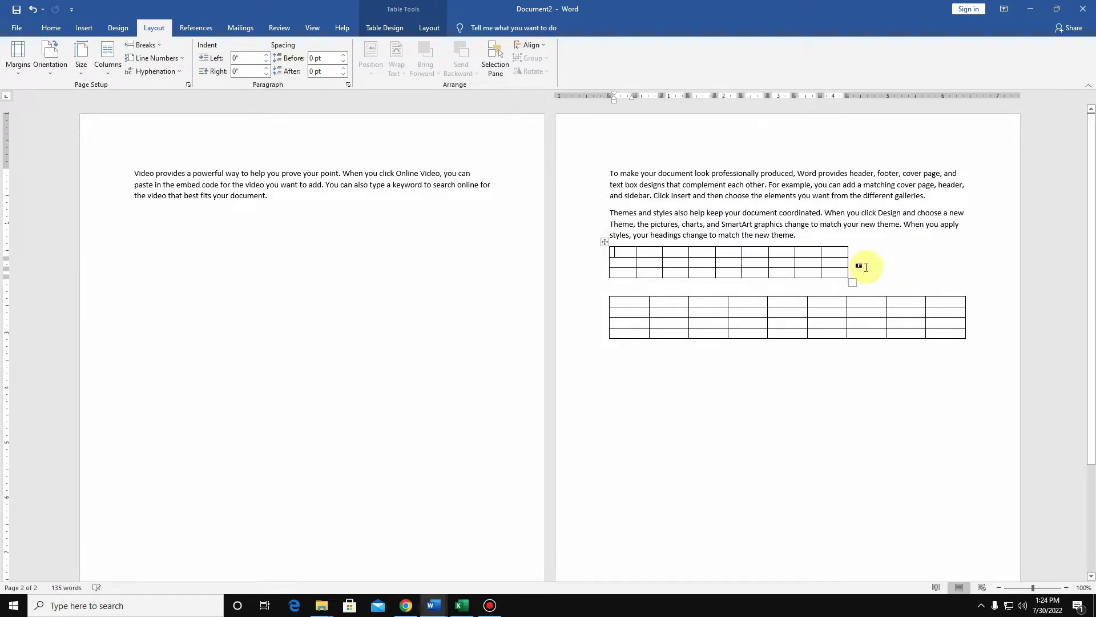
pyautogui.click(867, 246)
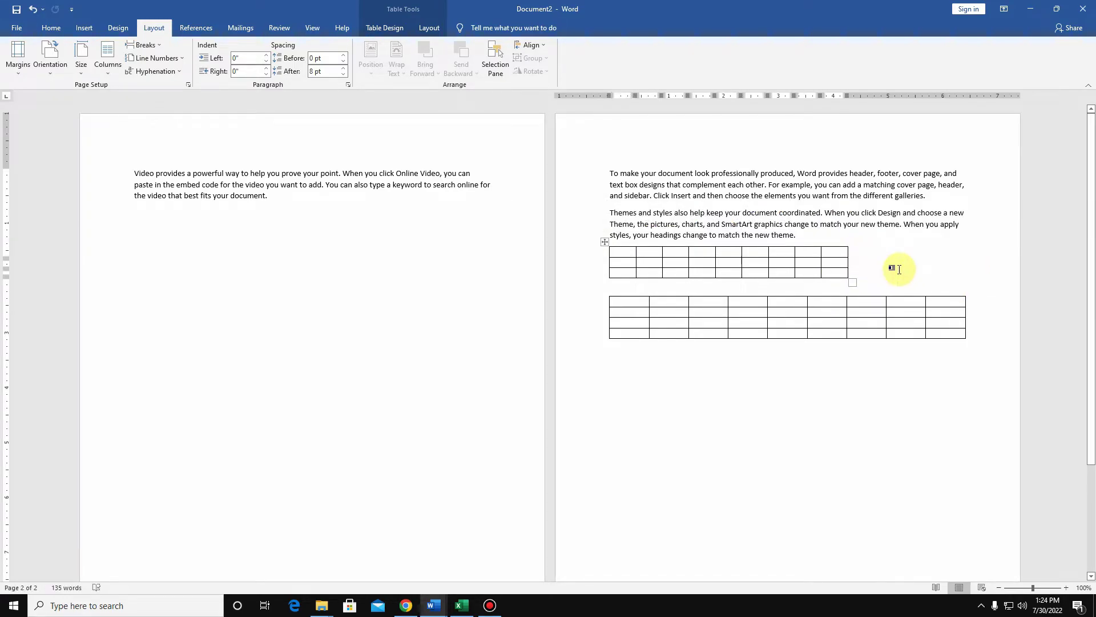
# Paste the 'Themes and styles' paragraph by the upper table and add a Text Wrapping break to drop it below
pyautogui.write('Themes and styles also help keep your document coordinated. When you click Design and choose a new Theme, the pictures, charts, and SmartArt graphics change to match your new theme. When you apply styles, your headings change to match the new theme.')
pyautogui.hotkey('alt', 'p')
pyautogui.press('b')
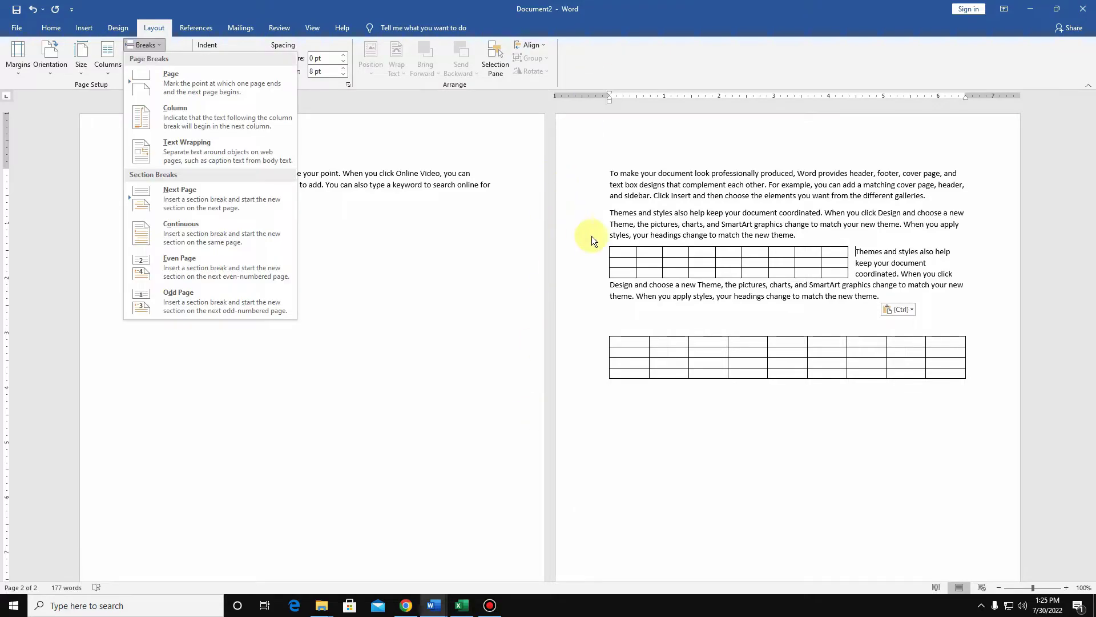
pyautogui.press('Escape')
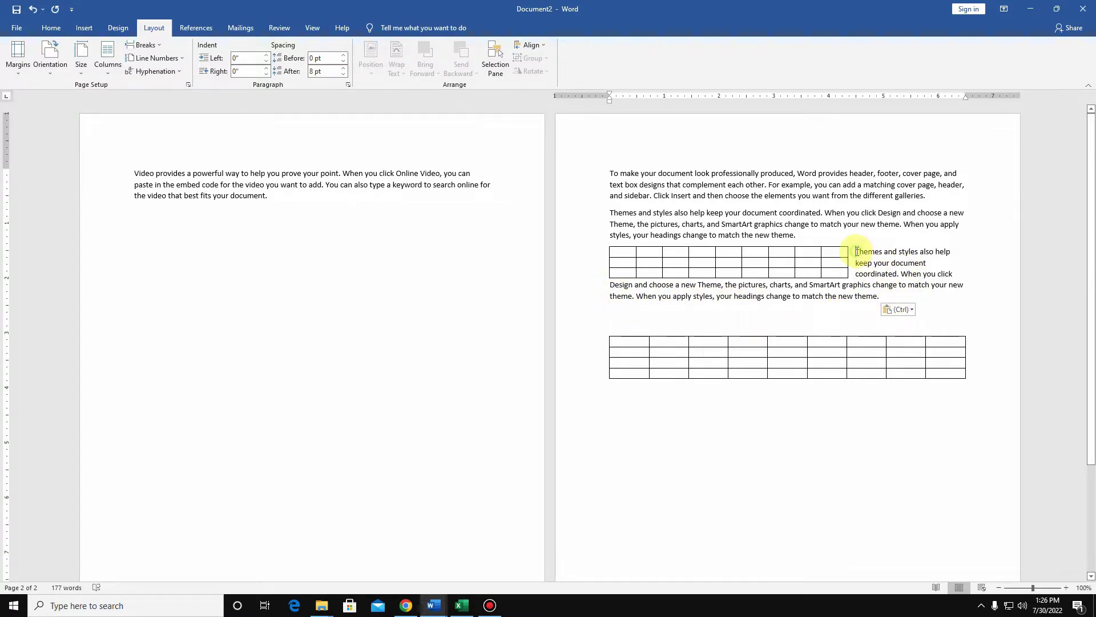
pyautogui.click(146, 46)
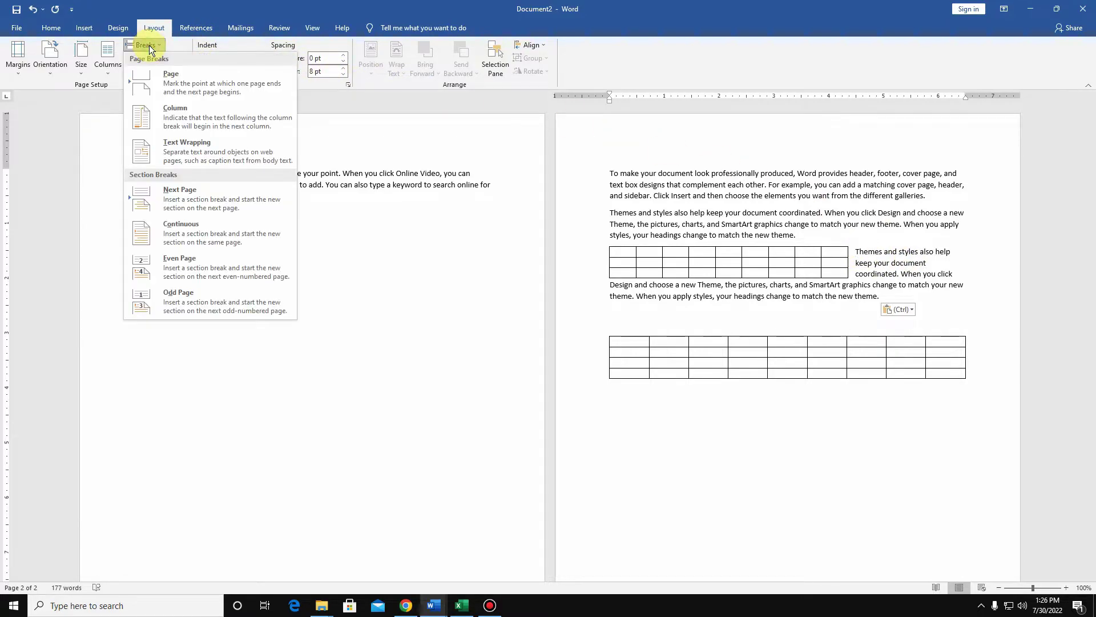
pyautogui.click(212, 150)
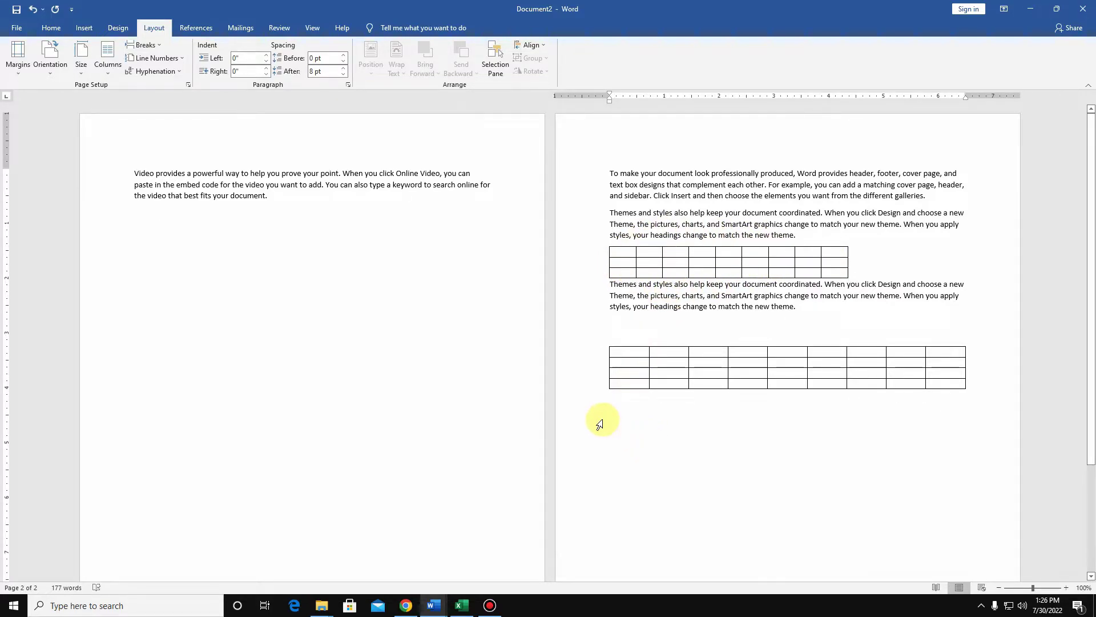
# Switch the document's pages to Landscape orientation and scroll through the wider pages
pyautogui.scroll(-1, 606, 421)
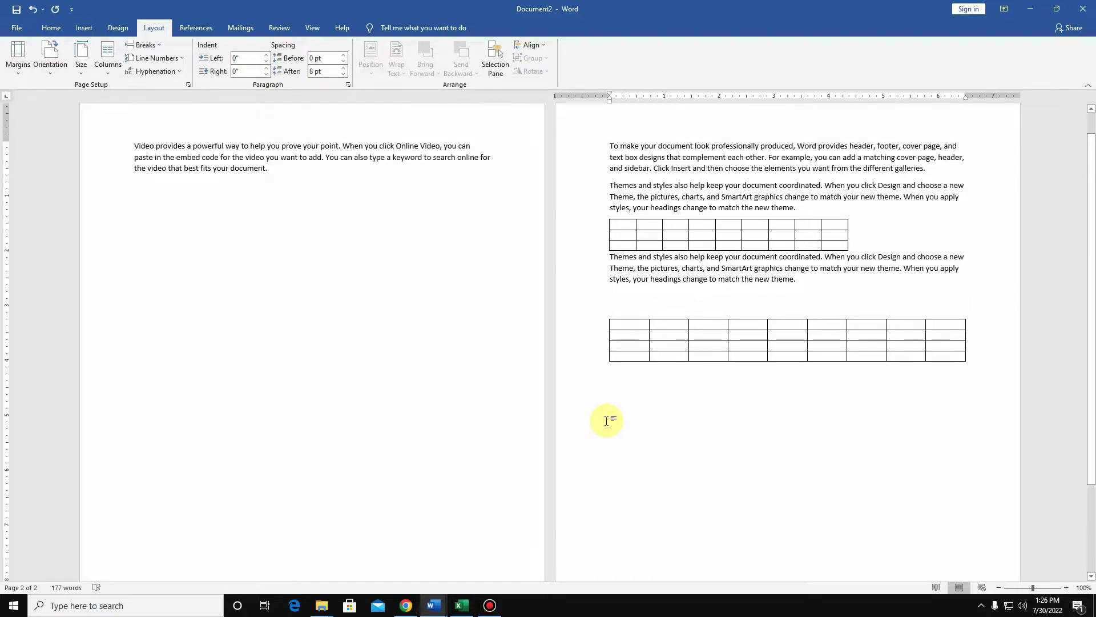
pyautogui.click(157, 46)
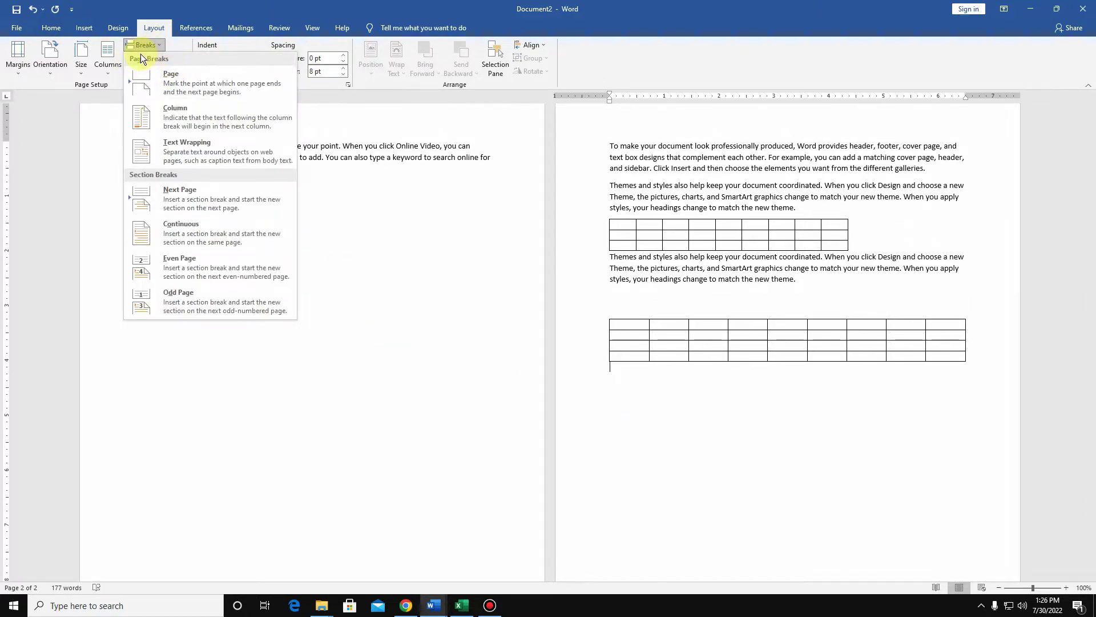
pyautogui.click(519, 280)
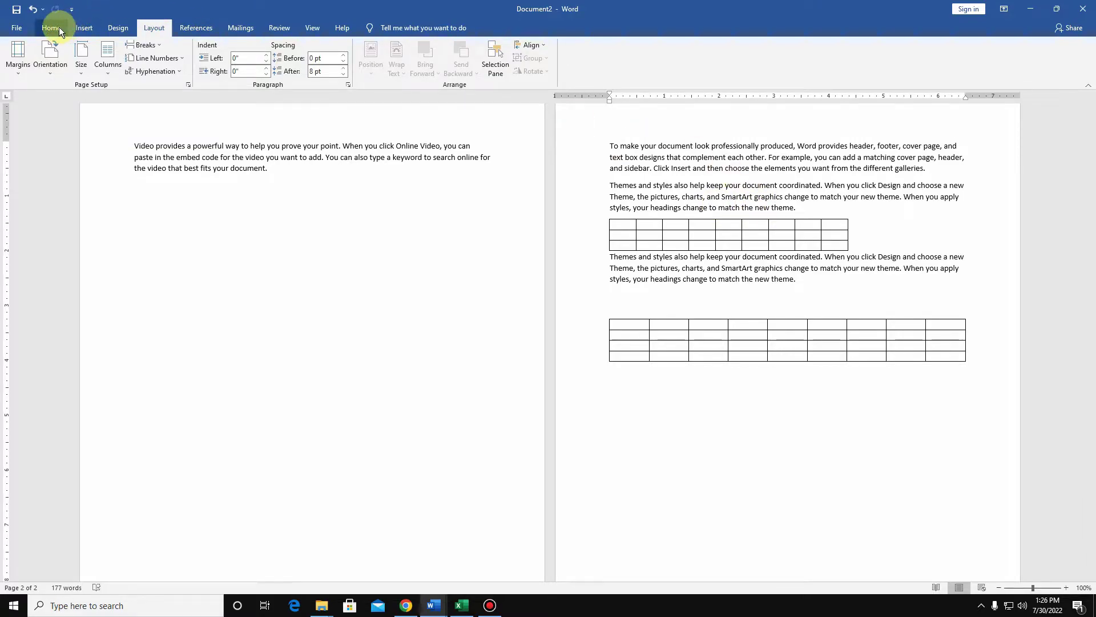
pyautogui.click(58, 66)
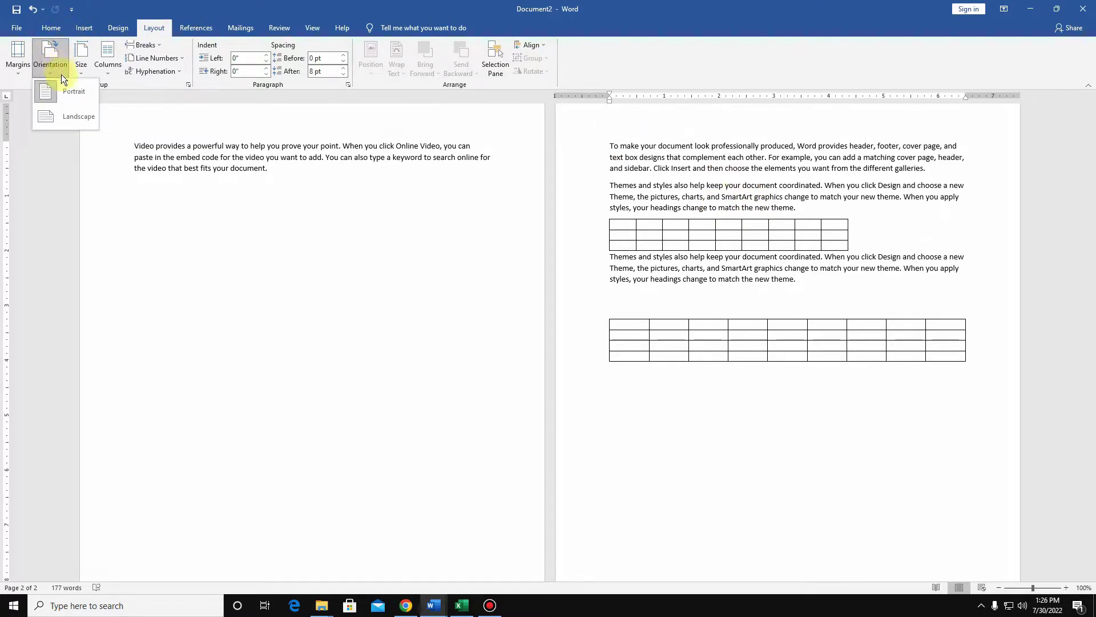
pyautogui.click(70, 117)
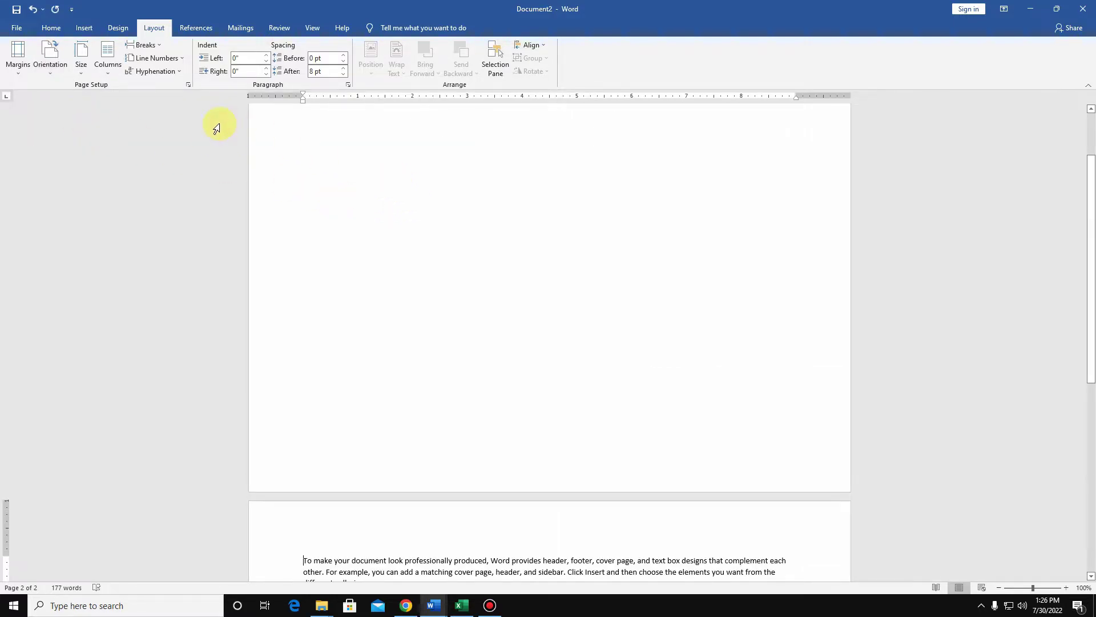
pyautogui.scroll(3, 825, 345)
pyautogui.scroll(-1, 825, 345)
pyautogui.scroll(-3, 899, 355)
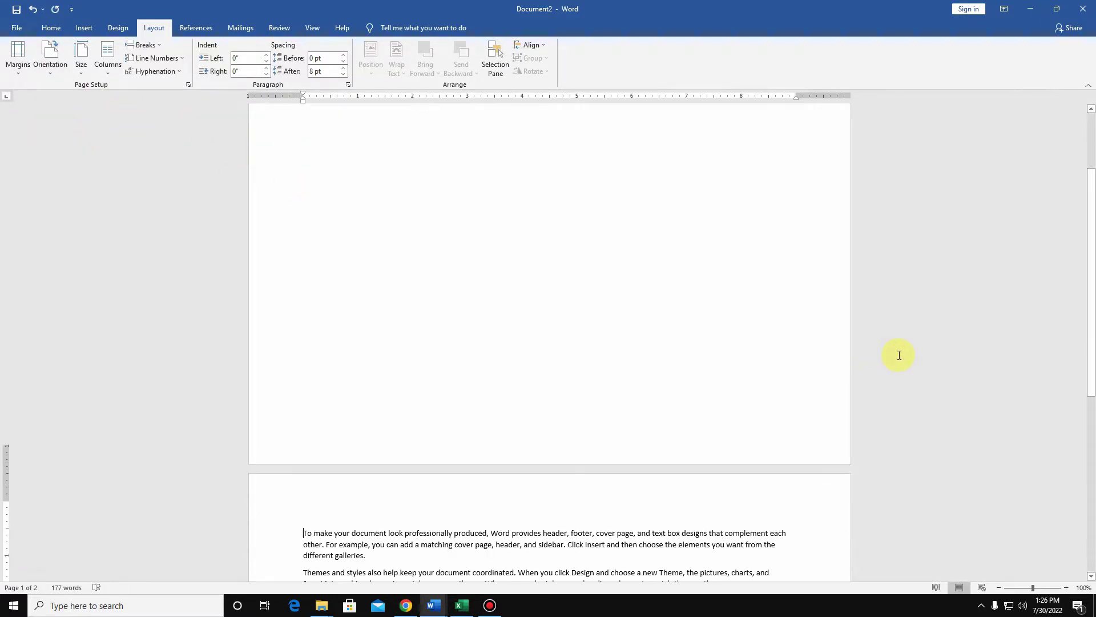
pyautogui.scroll(-7, 900, 355)
pyautogui.scroll(-1, 898, 364)
pyautogui.scroll(4, 876, 375)
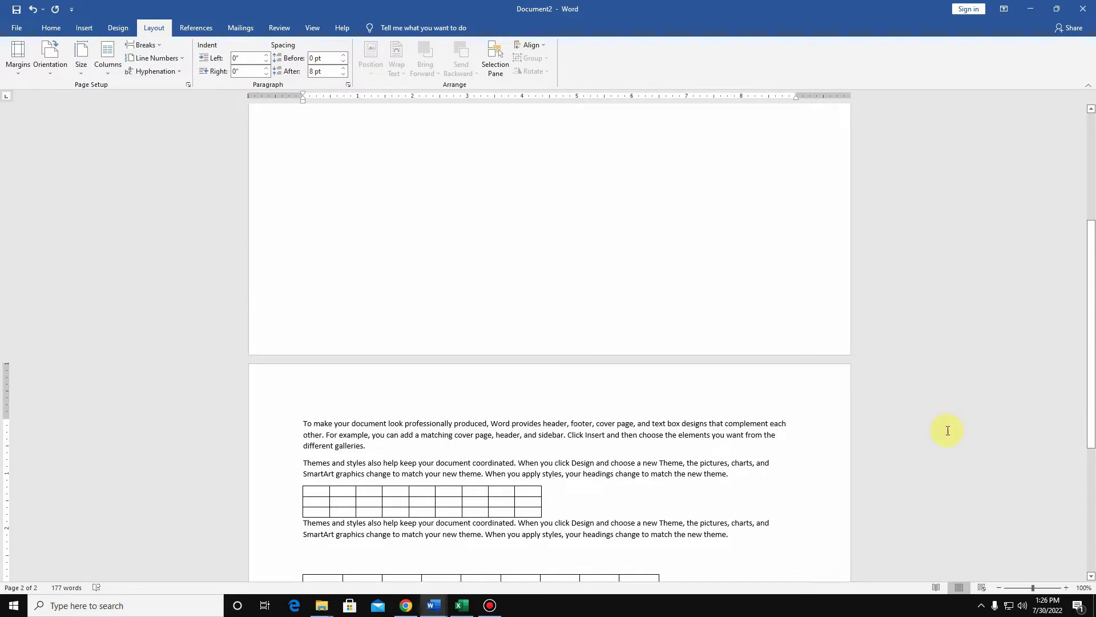
# Zoom out to 80% so both landscape pages show side by side
pyautogui.doubleClick(999, 587)
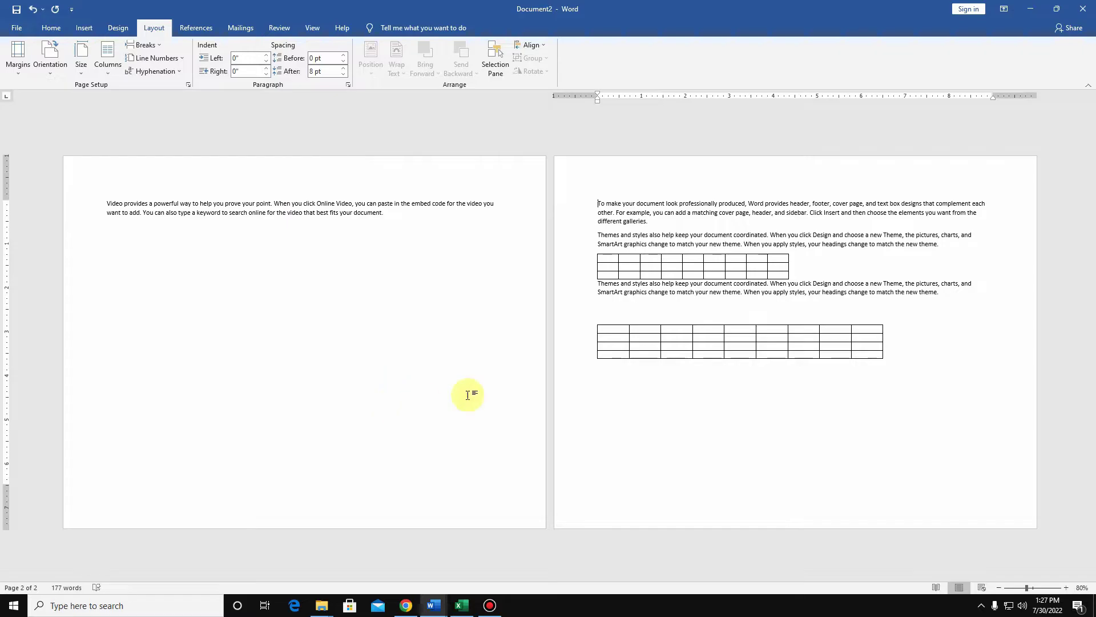
pyautogui.click(144, 47)
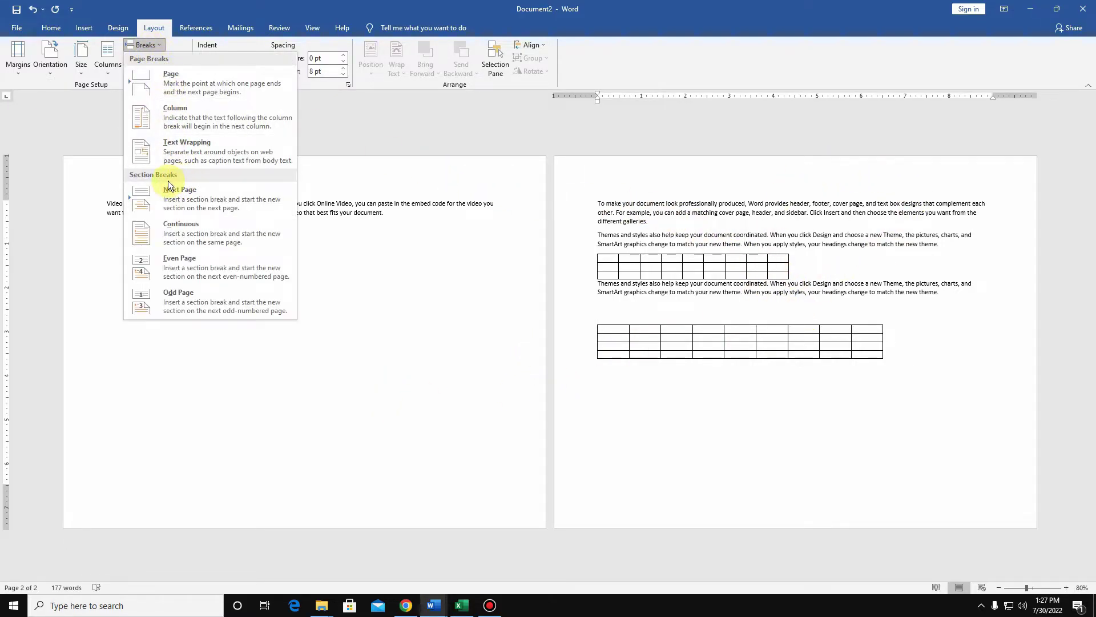
# Undo the landscape orientation change with Ctrl+Z
pyautogui.click(520, 286)
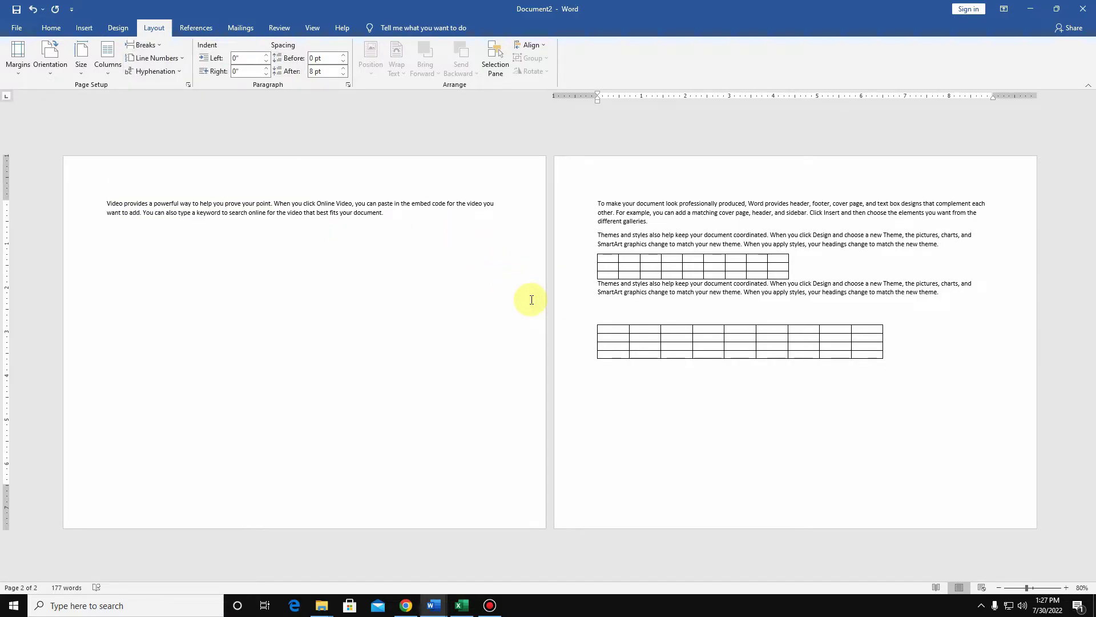
pyautogui.hotkey('ctrl', 'z')
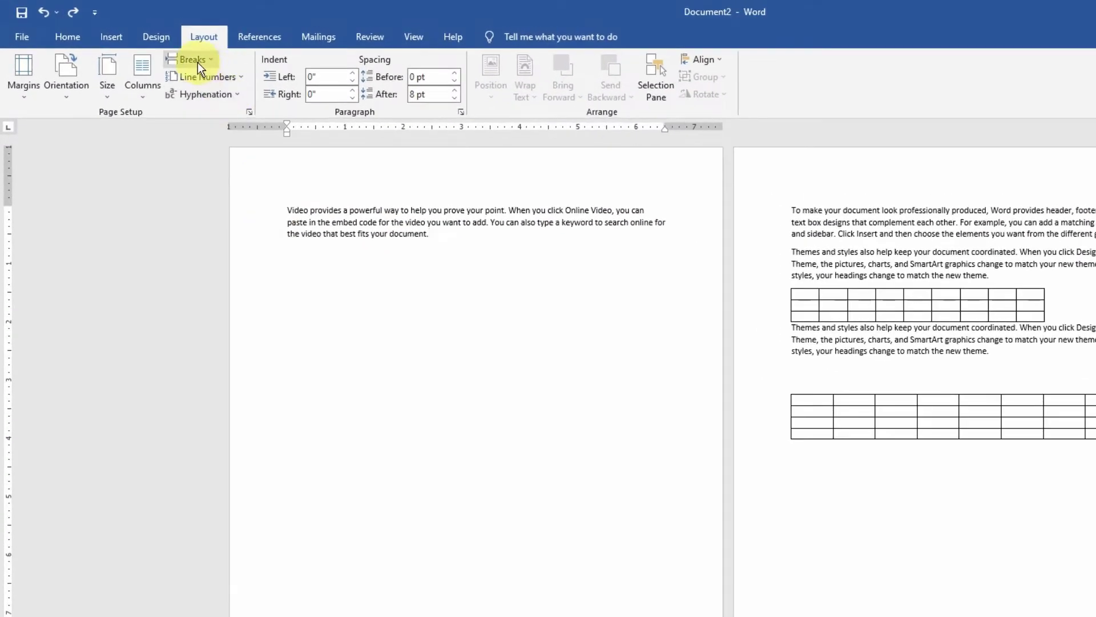
pyautogui.click(198, 60)
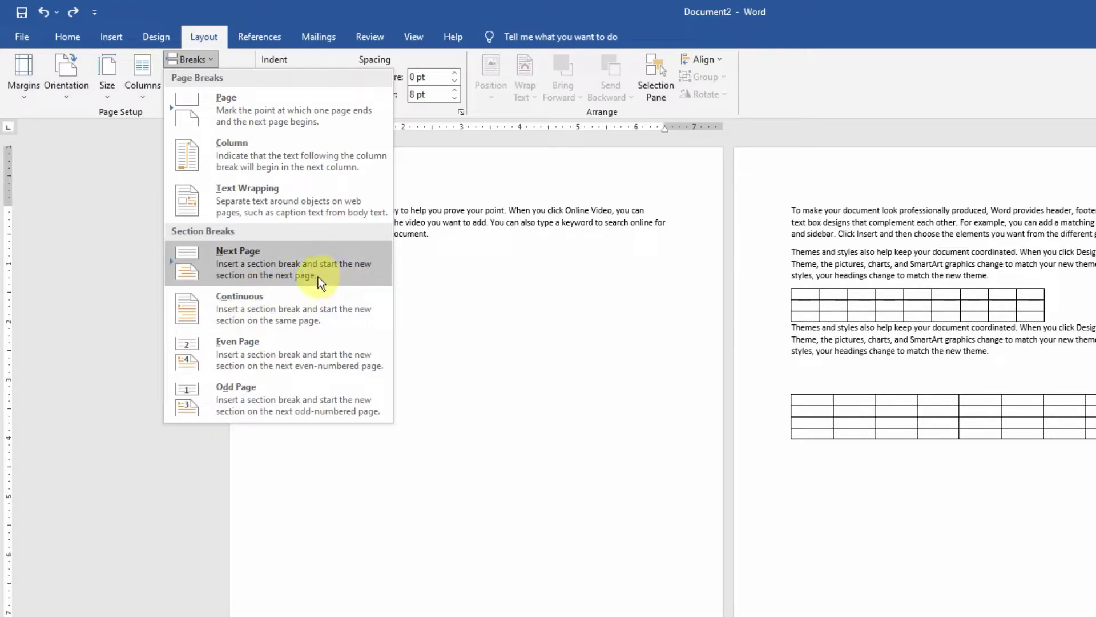
pyautogui.click(403, 228)
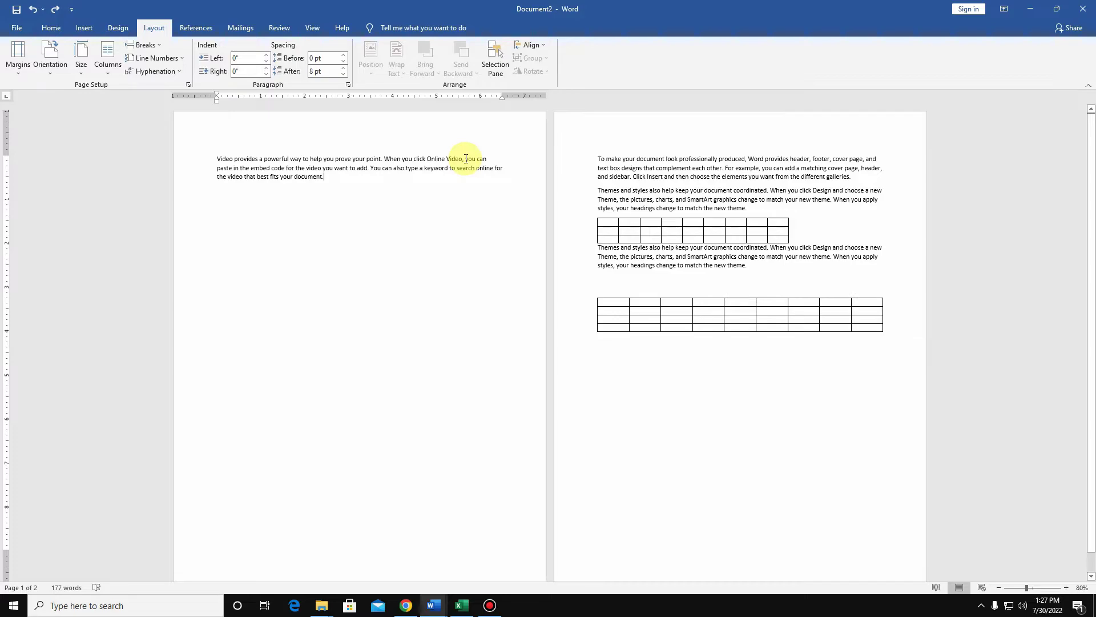
# Insert a Next Page section break after 'Video,' and make that new section landscape
pyautogui.click(465, 159)
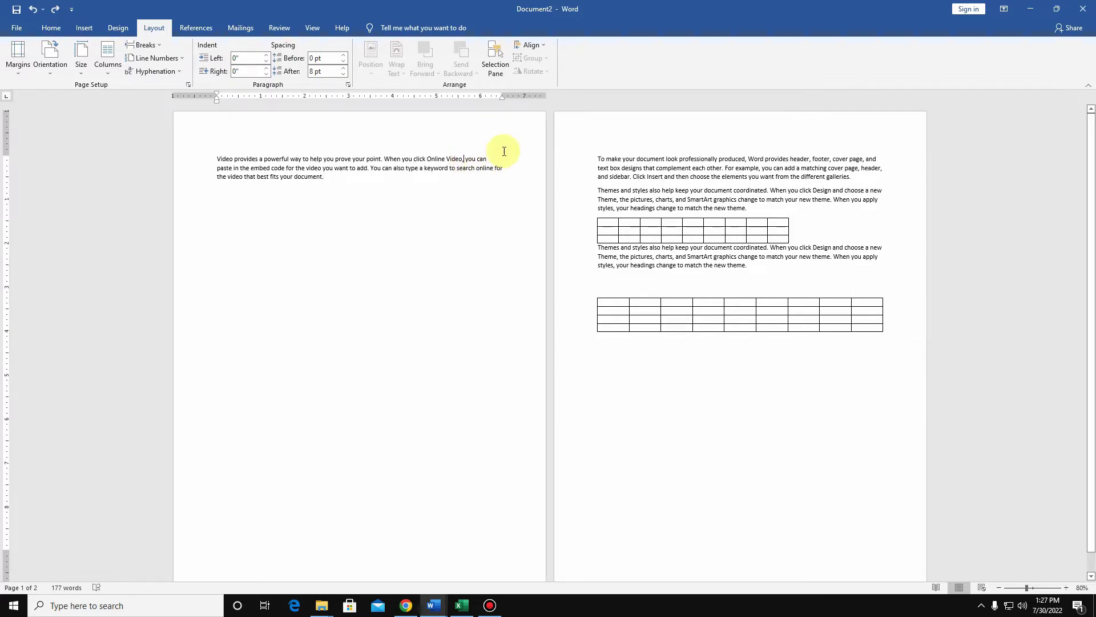
pyautogui.click(138, 50)
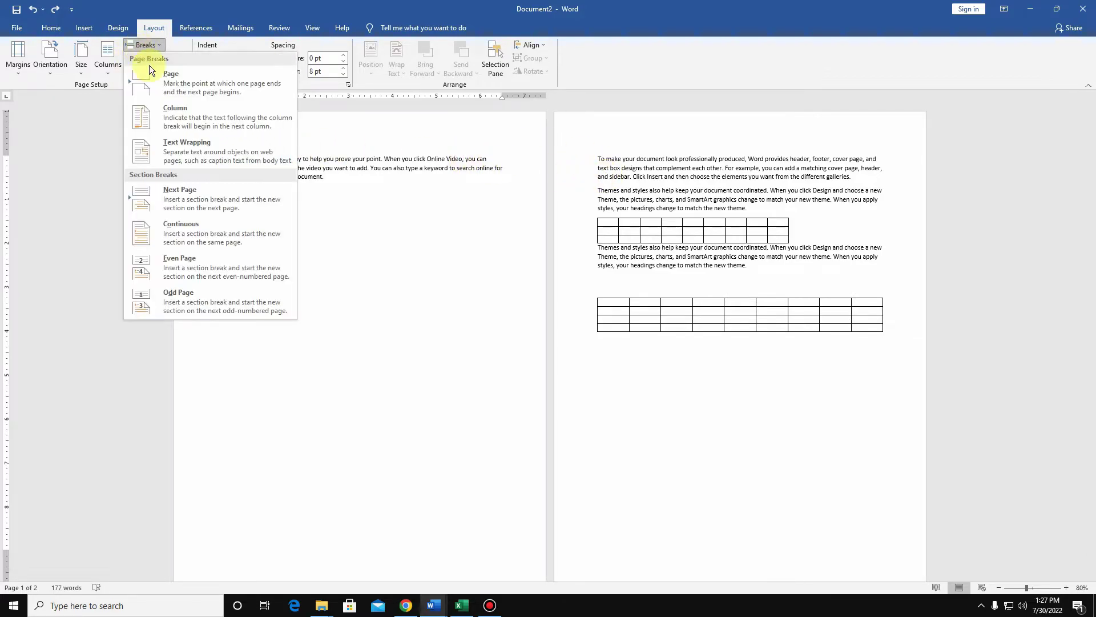
pyautogui.click(196, 194)
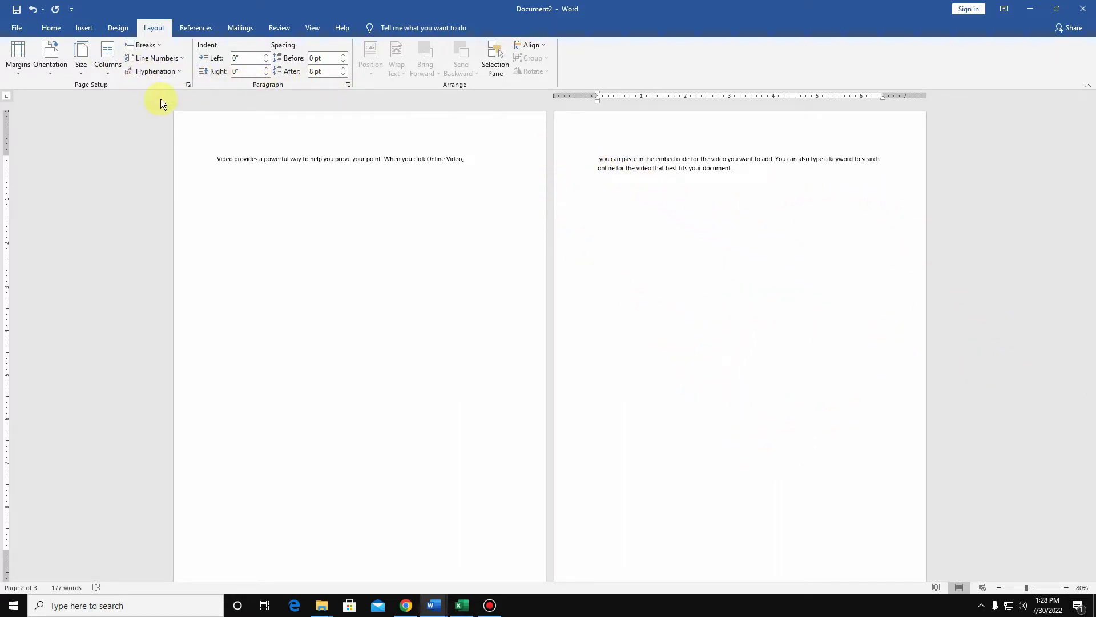
pyautogui.click(48, 70)
pyautogui.click(63, 118)
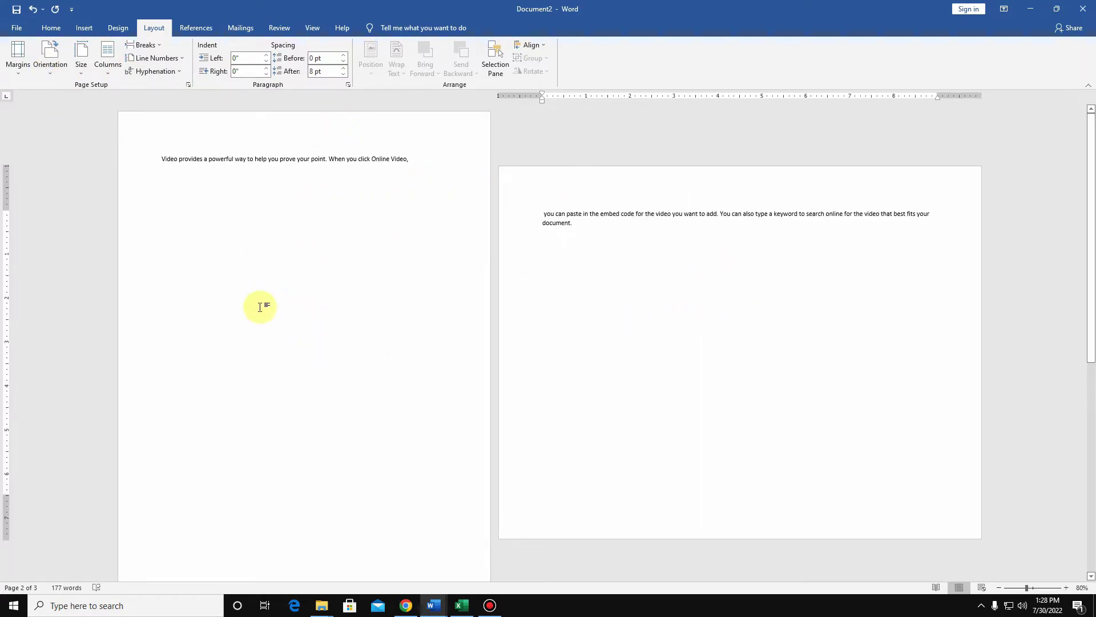
pyautogui.click(152, 45)
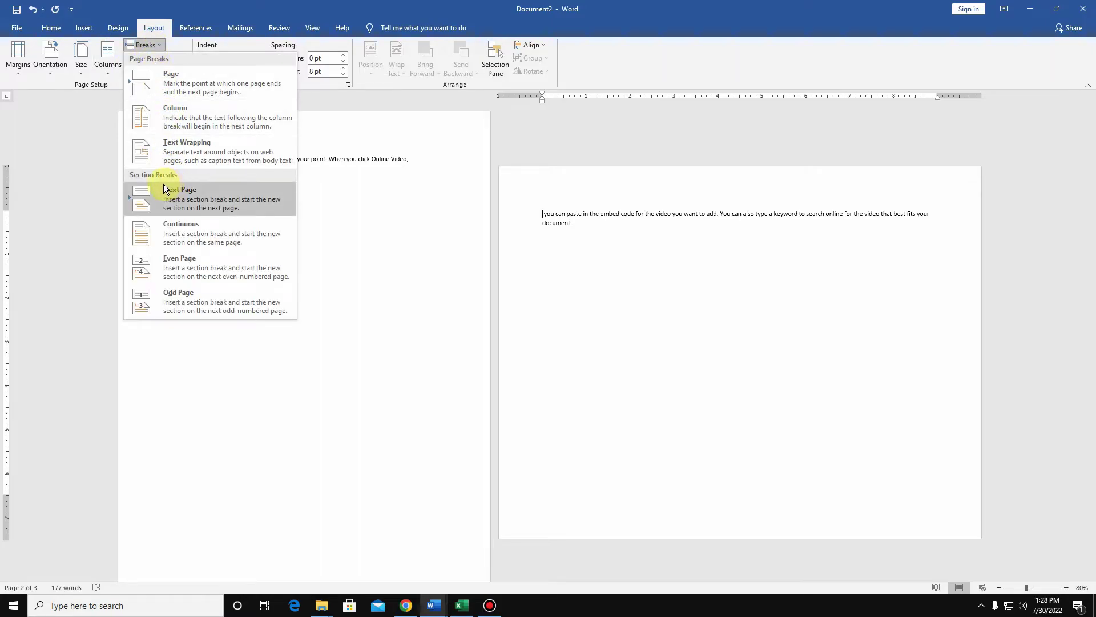
pyautogui.click(372, 307)
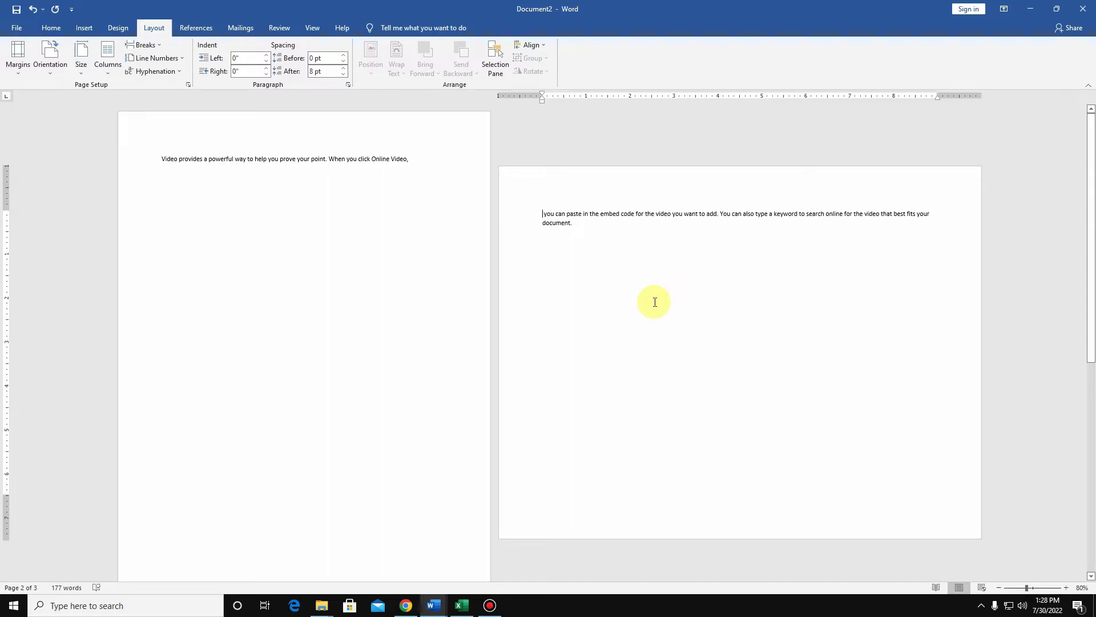
pyautogui.click(144, 45)
pyautogui.click(375, 221)
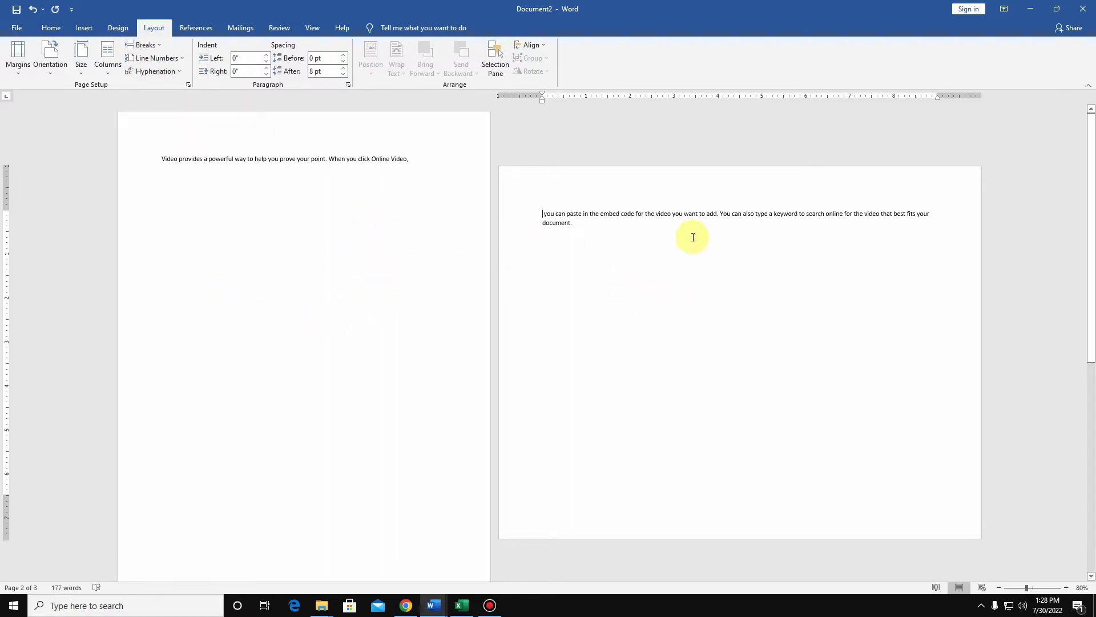
# Insert a Continuous section break after 'want to add.' so 'You can also type a keyword' starts a new line
pyautogui.click(154, 44)
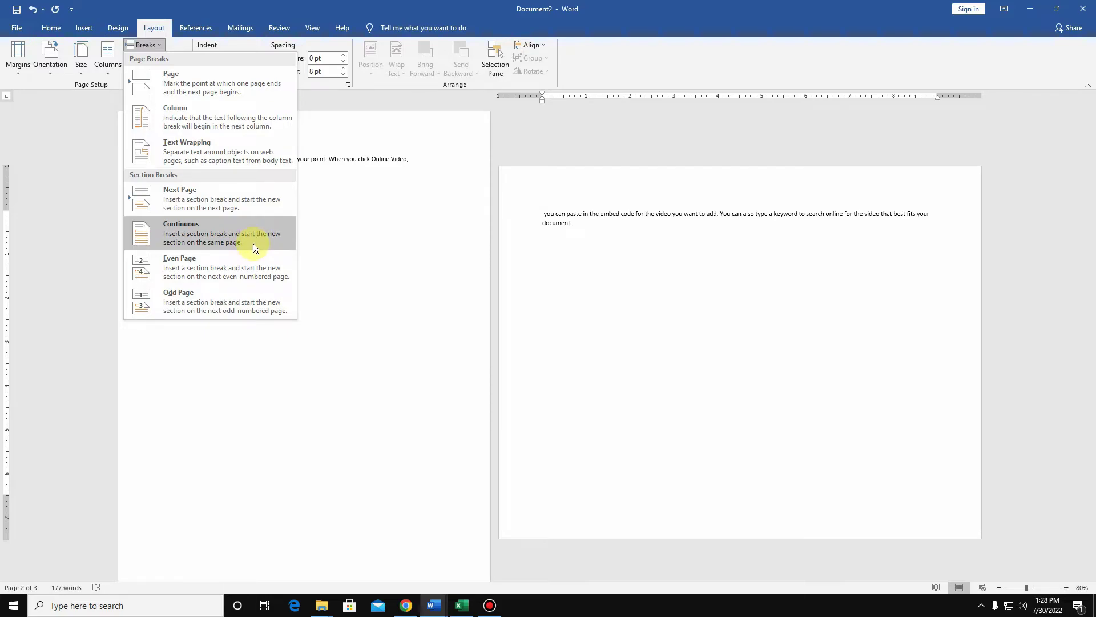
pyautogui.click(388, 252)
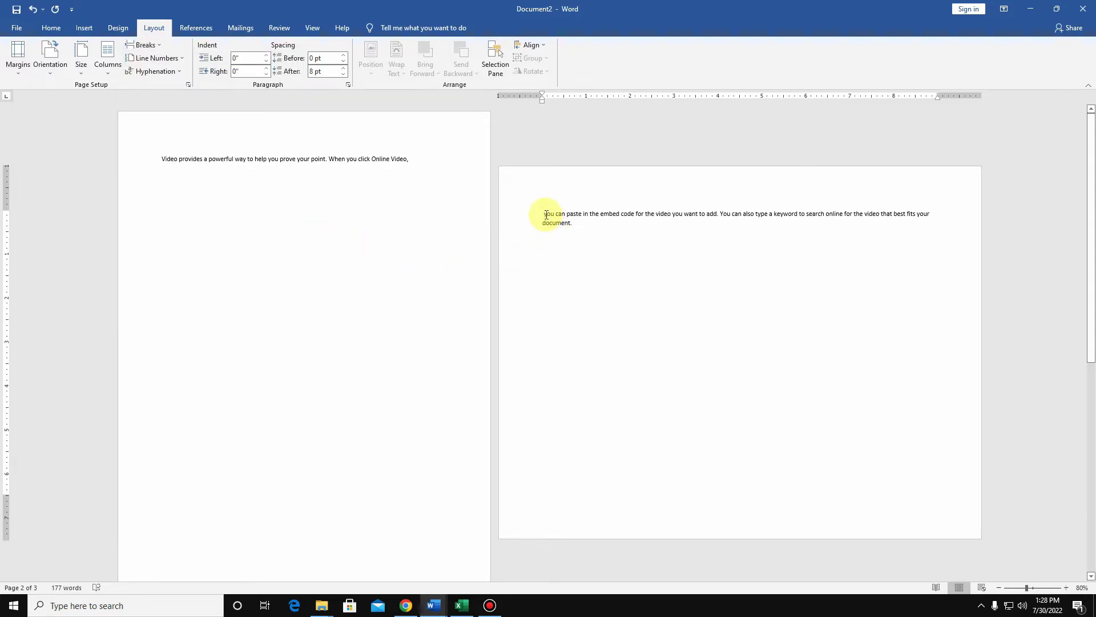
pyautogui.click(543, 214)
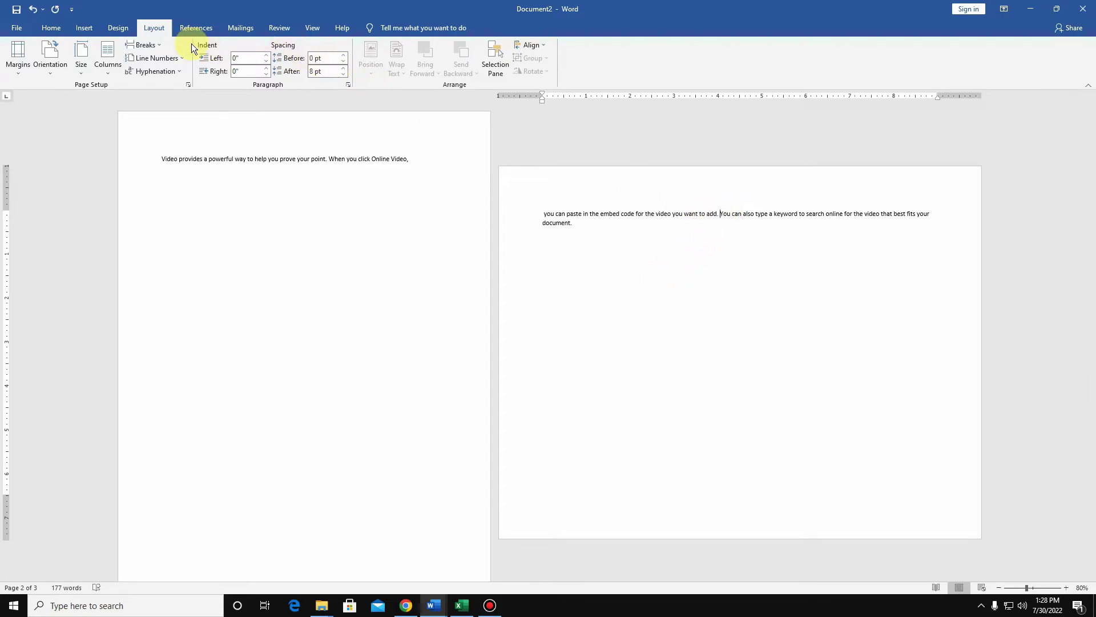
pyautogui.click(158, 44)
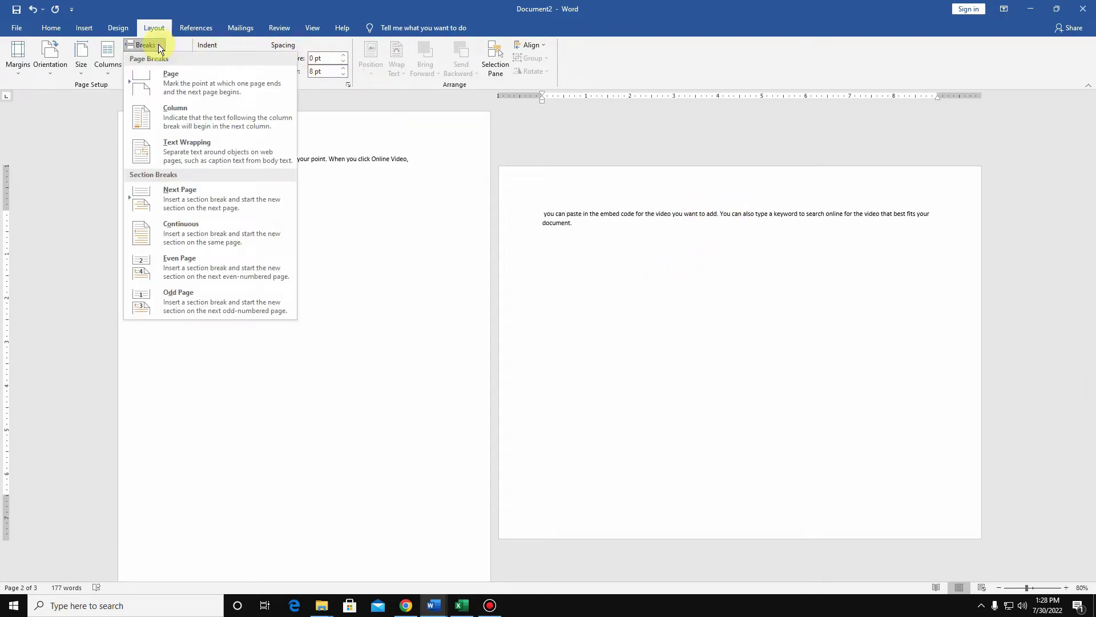
pyautogui.click(216, 233)
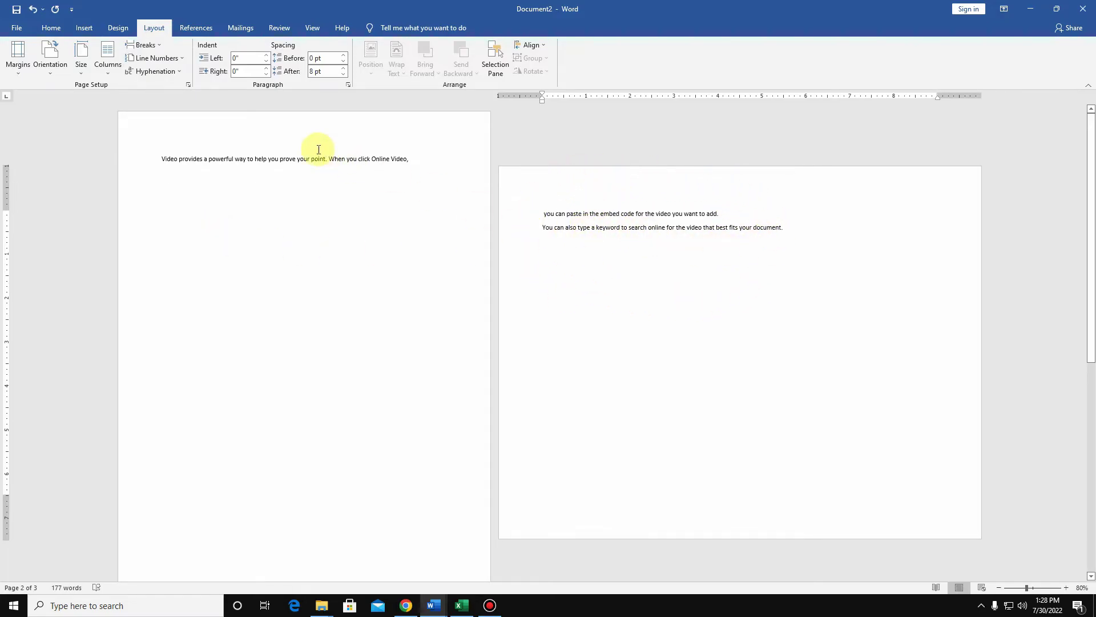
pyautogui.click(151, 45)
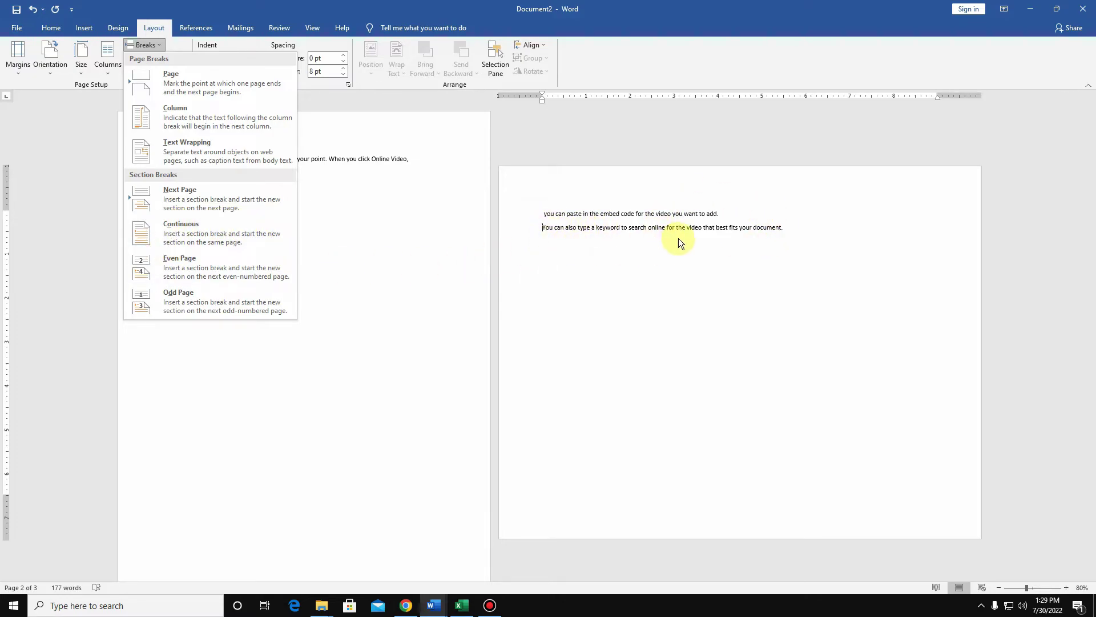
# Bold the words 'You can also type a keyword to search' on the landscape page
pyautogui.click(715, 223)
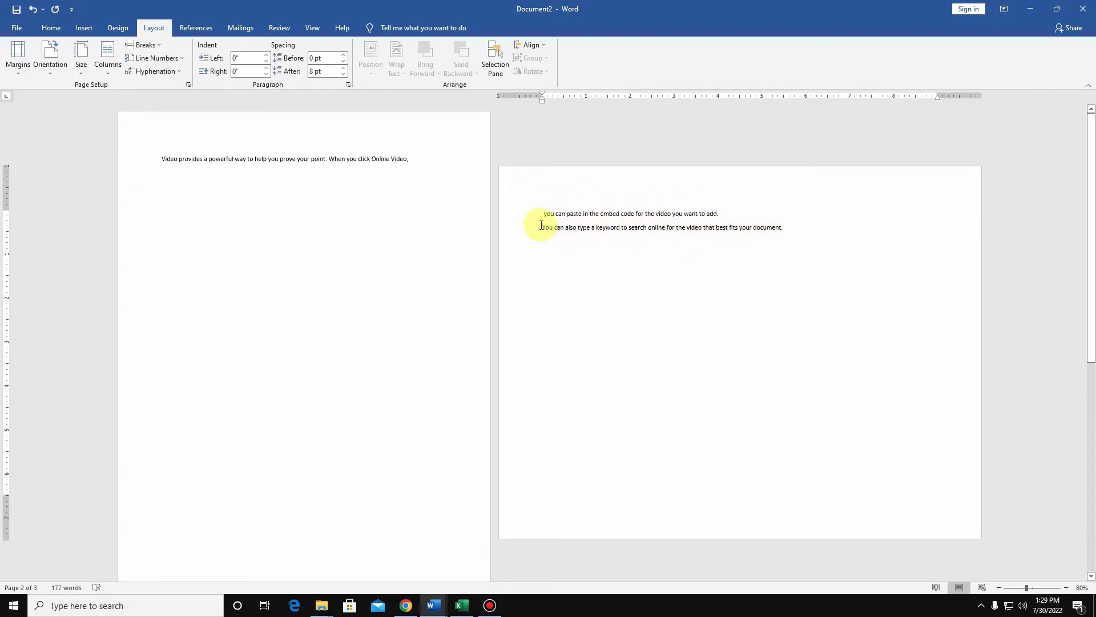
pyautogui.moveTo(544, 229); pyautogui.dragTo(638, 234)
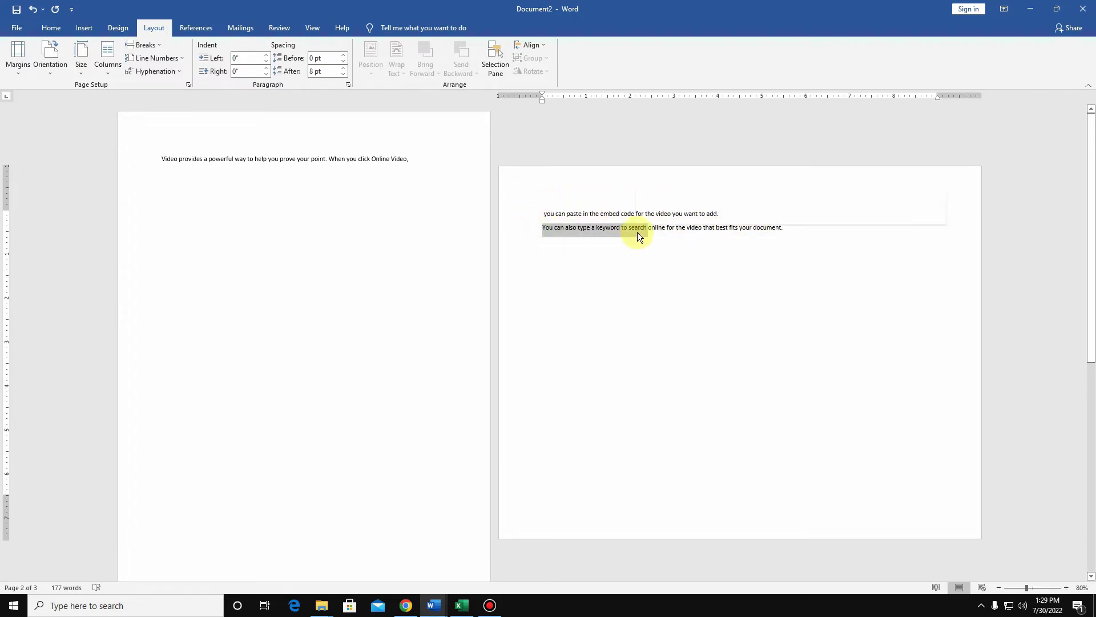
pyautogui.click(51, 27)
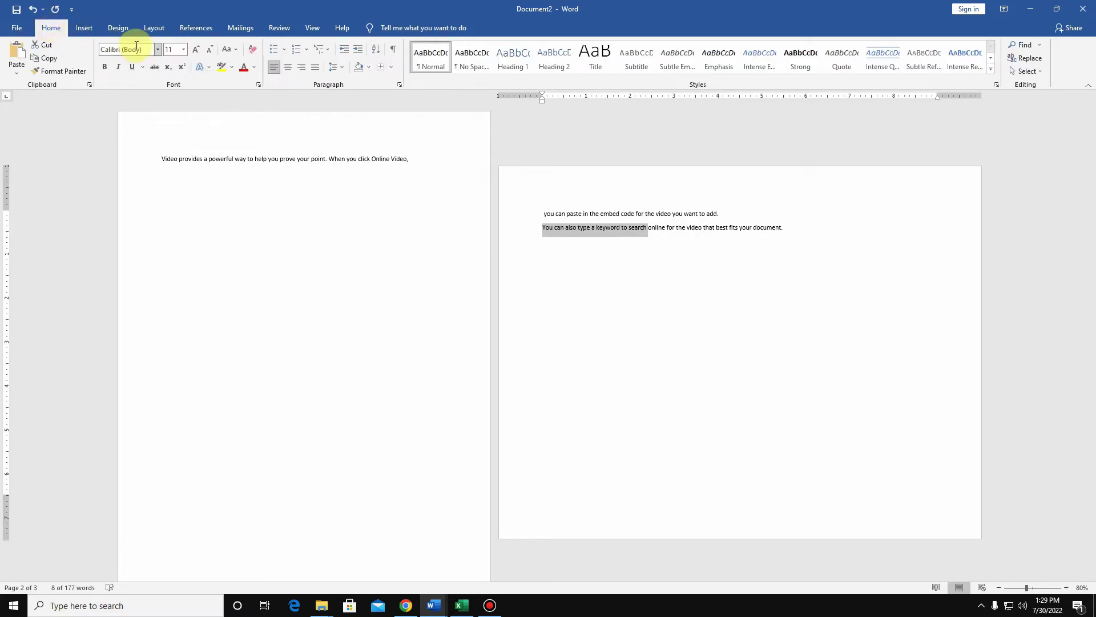
pyautogui.click(158, 49)
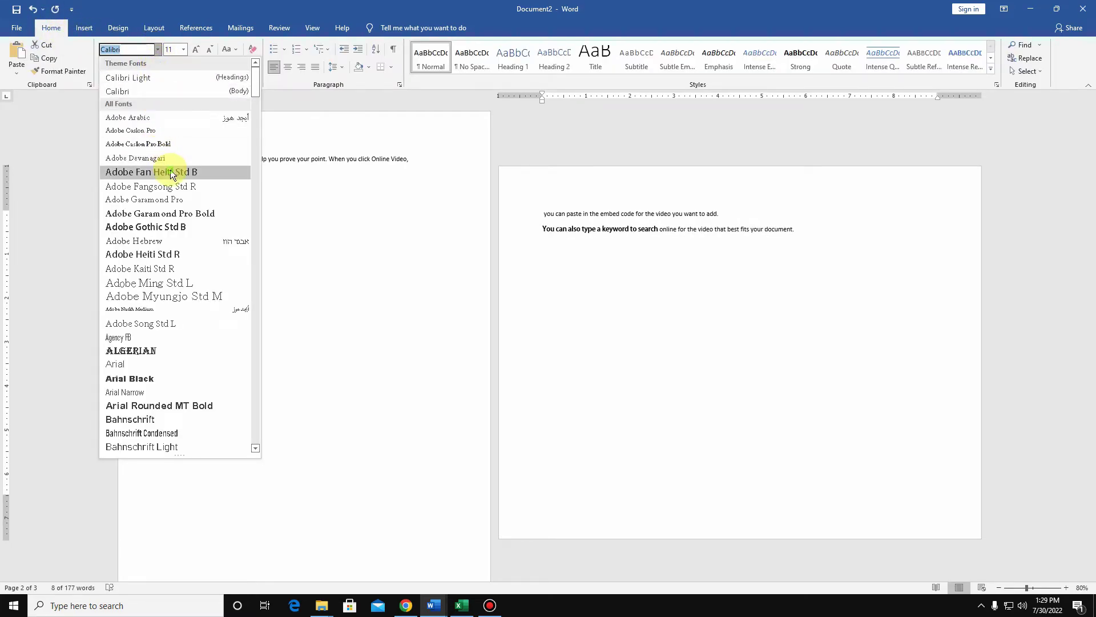
pyautogui.press('Escape')
pyautogui.click(665, 260)
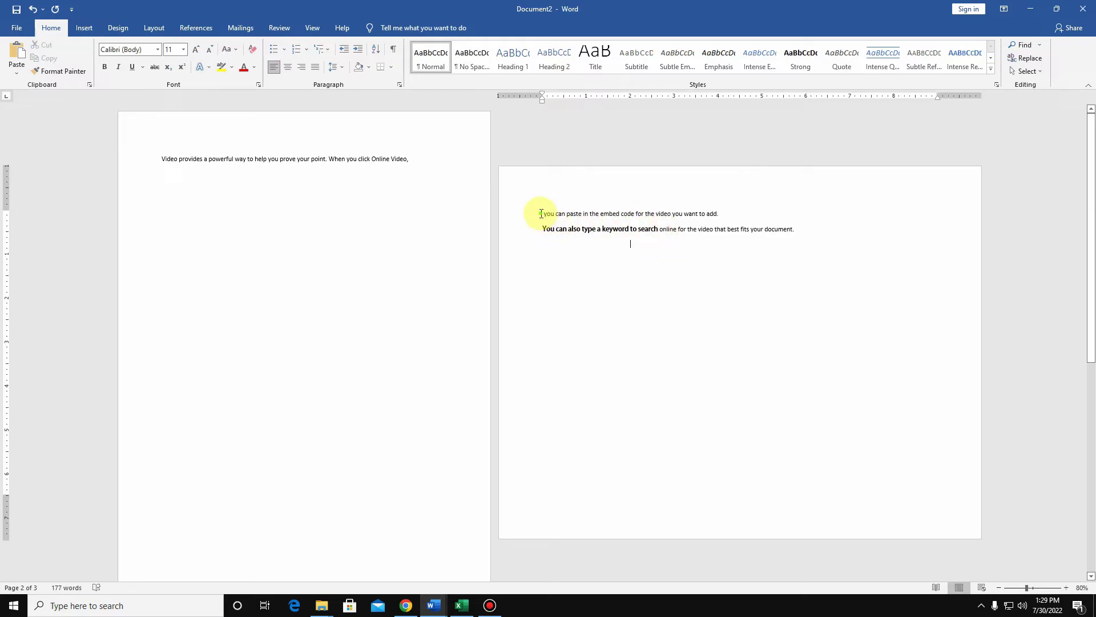
pyautogui.moveTo(541, 213); pyautogui.dragTo(737, 215)
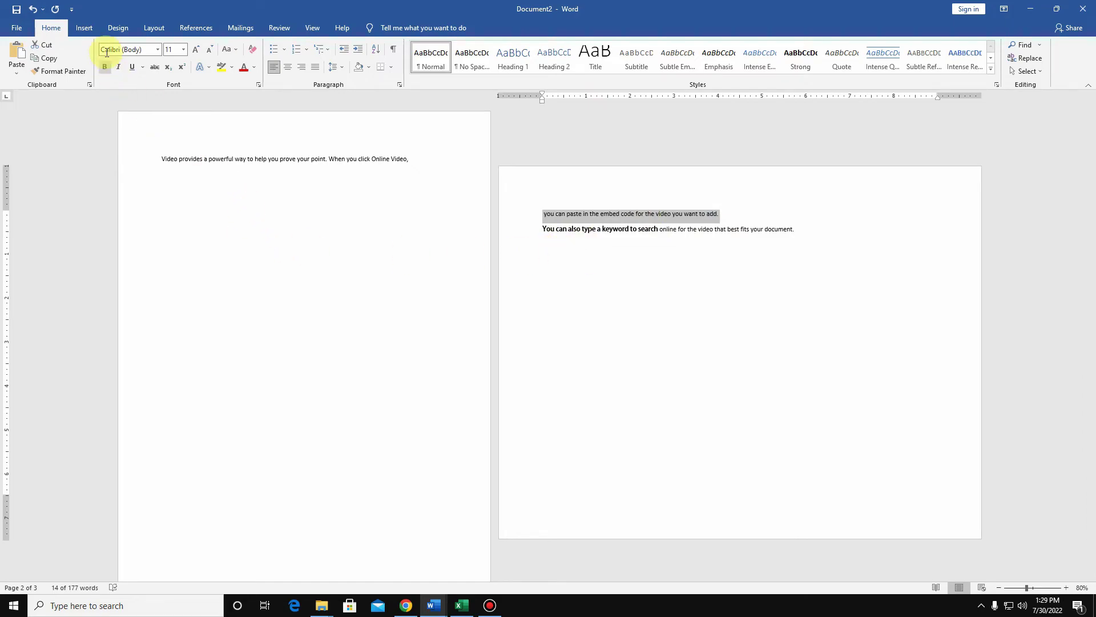
pyautogui.click(568, 245)
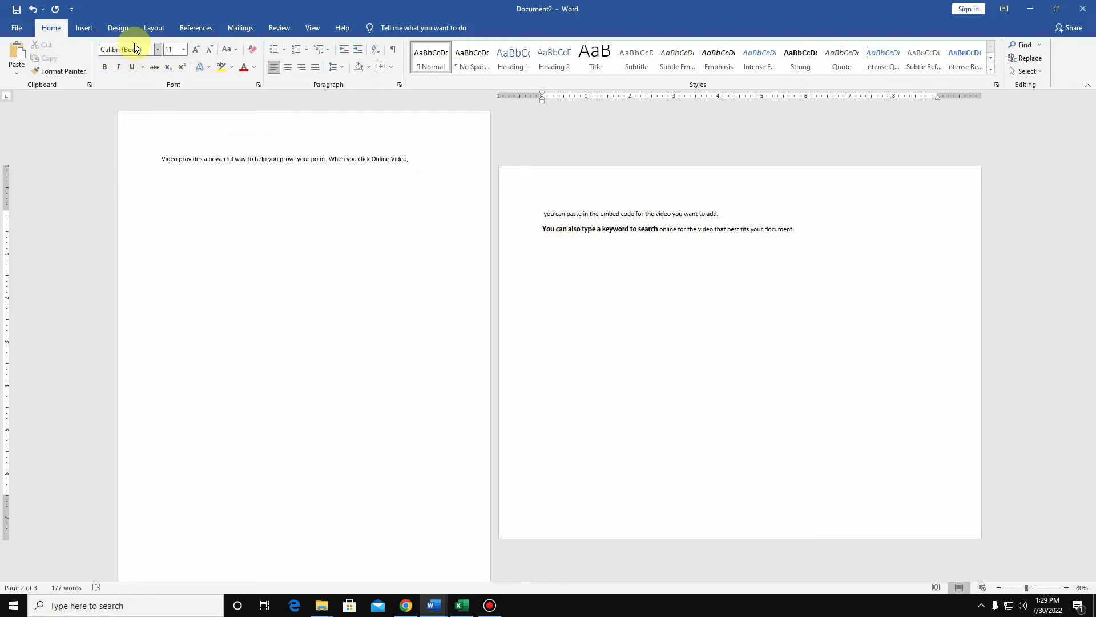
pyautogui.click(154, 29)
pyautogui.click(155, 44)
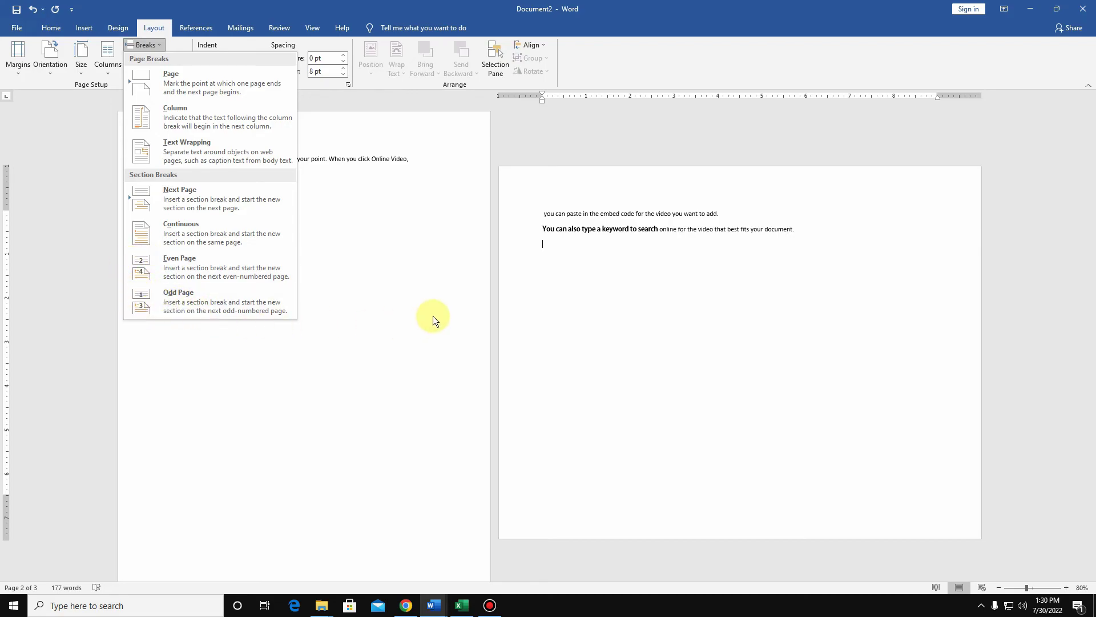
pyautogui.click(604, 260)
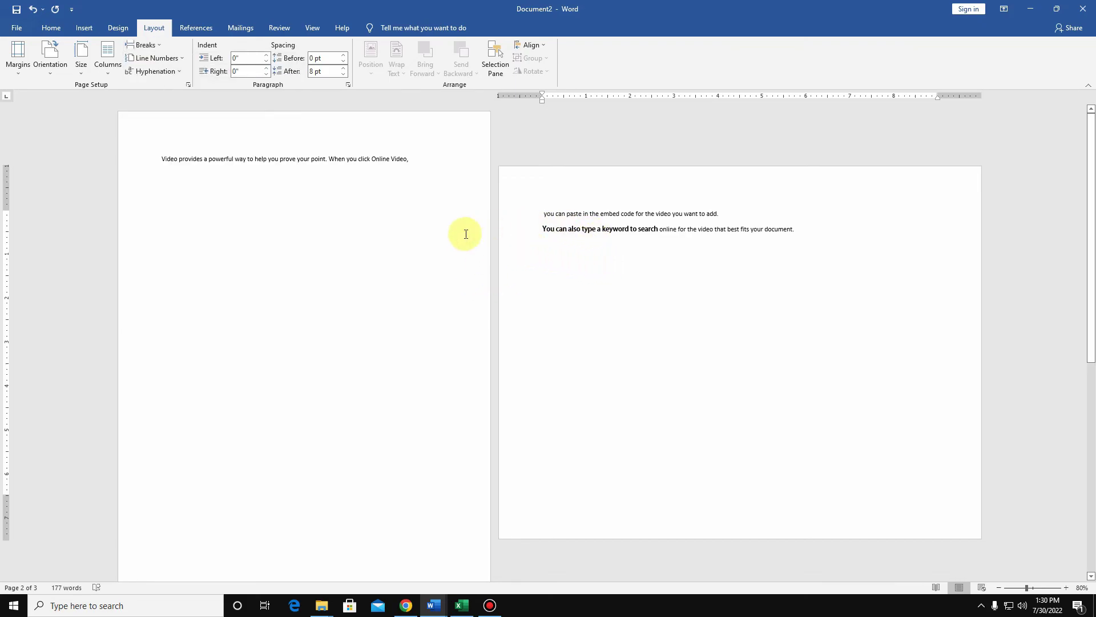
pyautogui.click(158, 46)
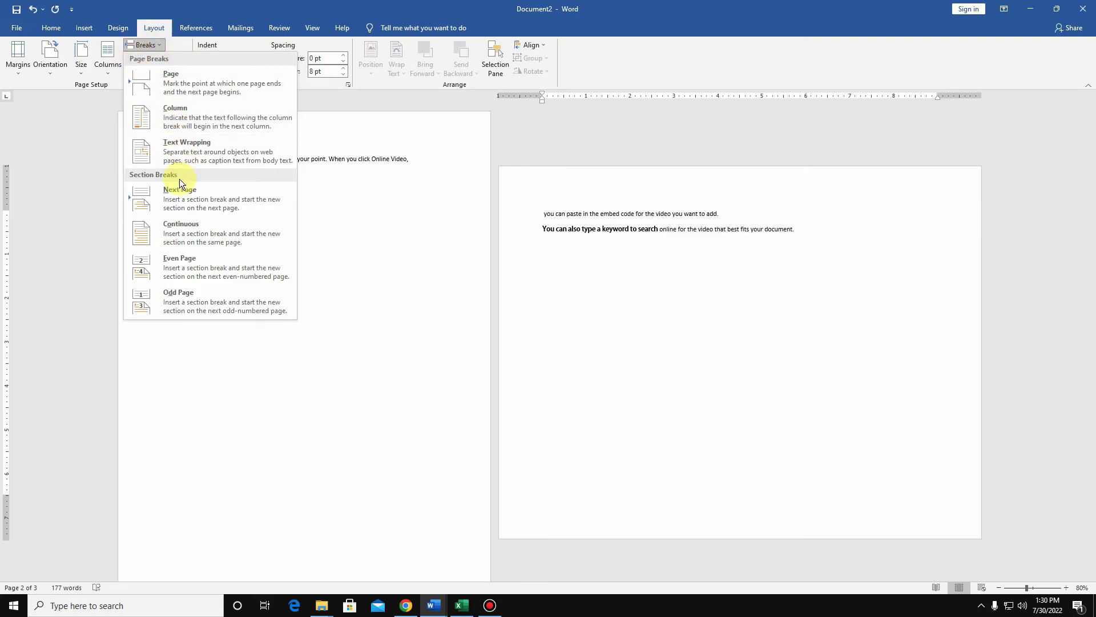
pyautogui.click(382, 264)
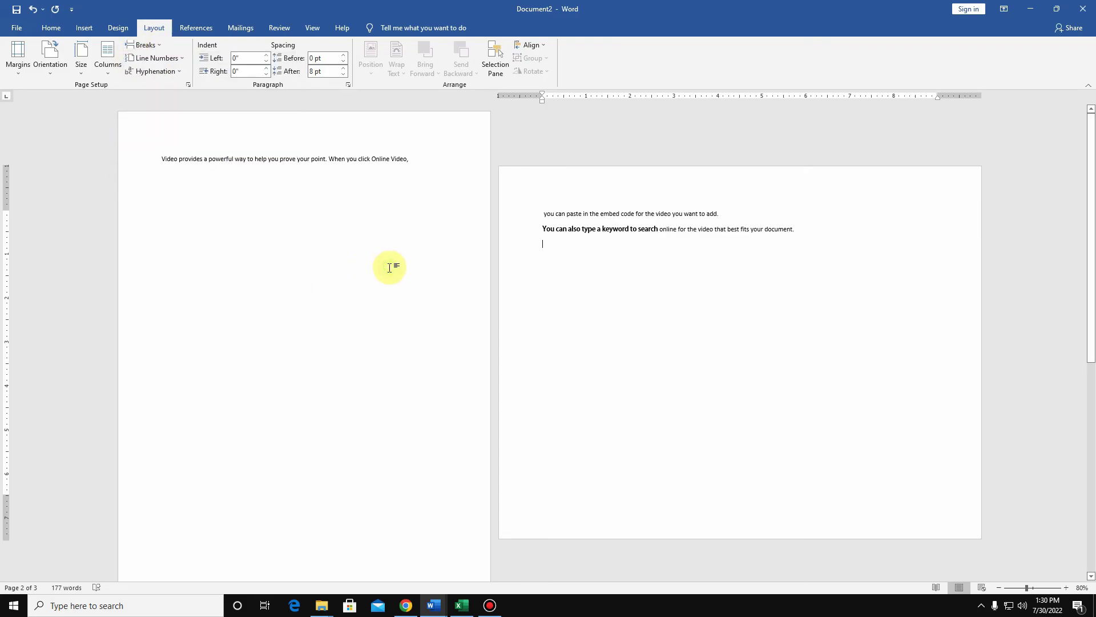